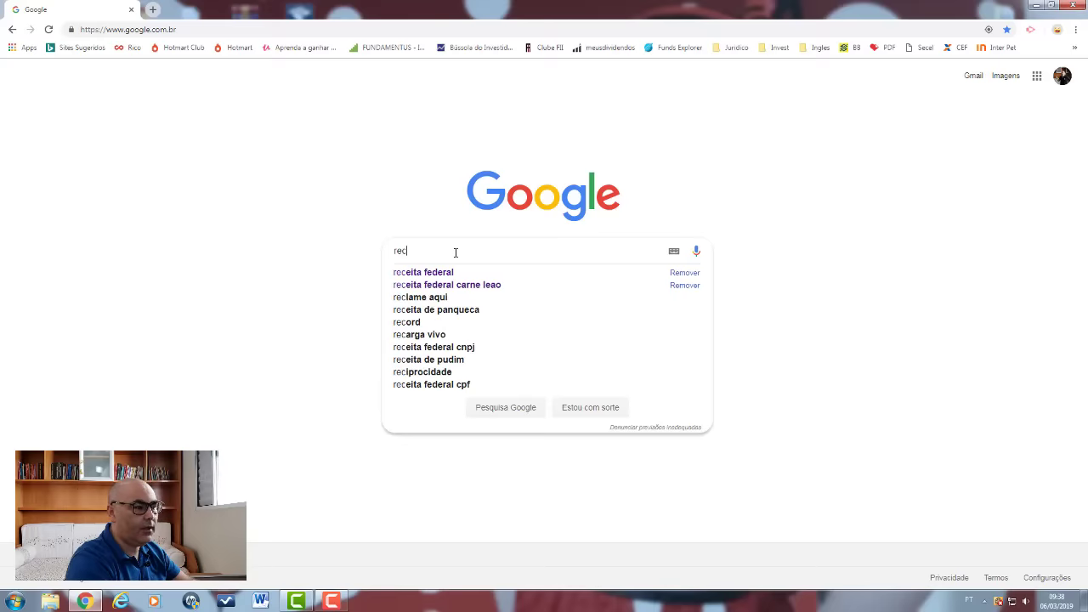
Step: Search Google for "receita federal imposto de renda 2019" and open the "PROGRAMA IRPF 2019" result from impostoderenda2019.net.br
{"action": "key", "text": "Down"}
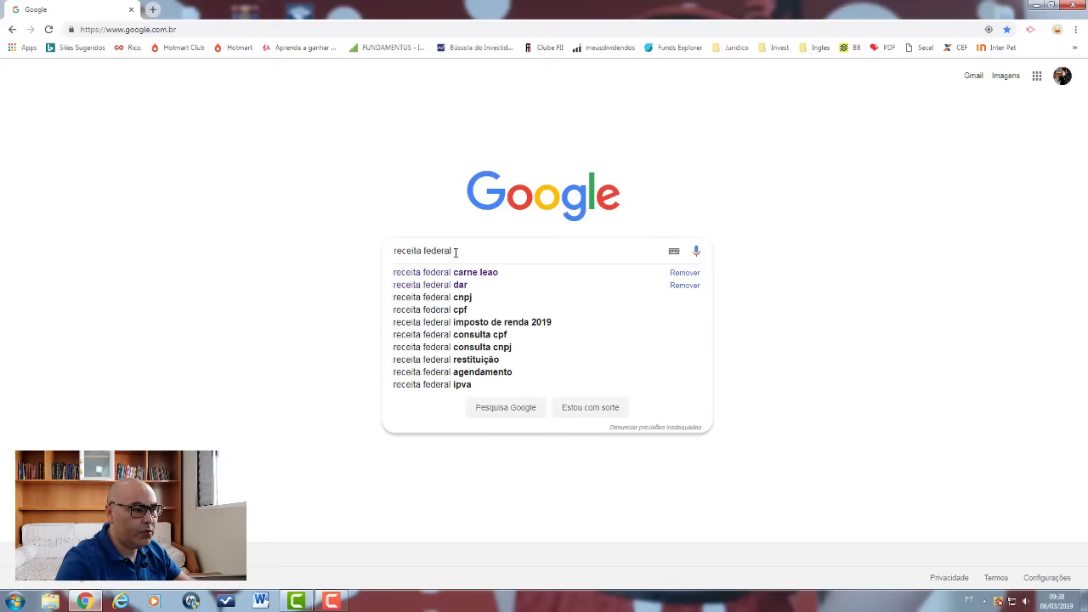
{"action": "type", "text": "im"}
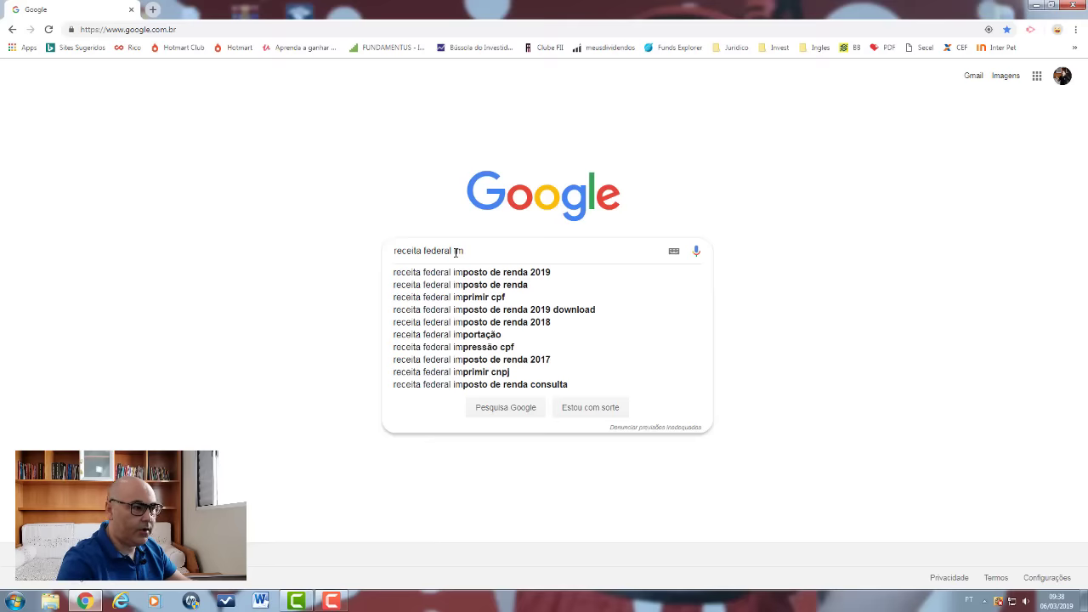
{"action": "left_click", "coordinate": [502, 279]}
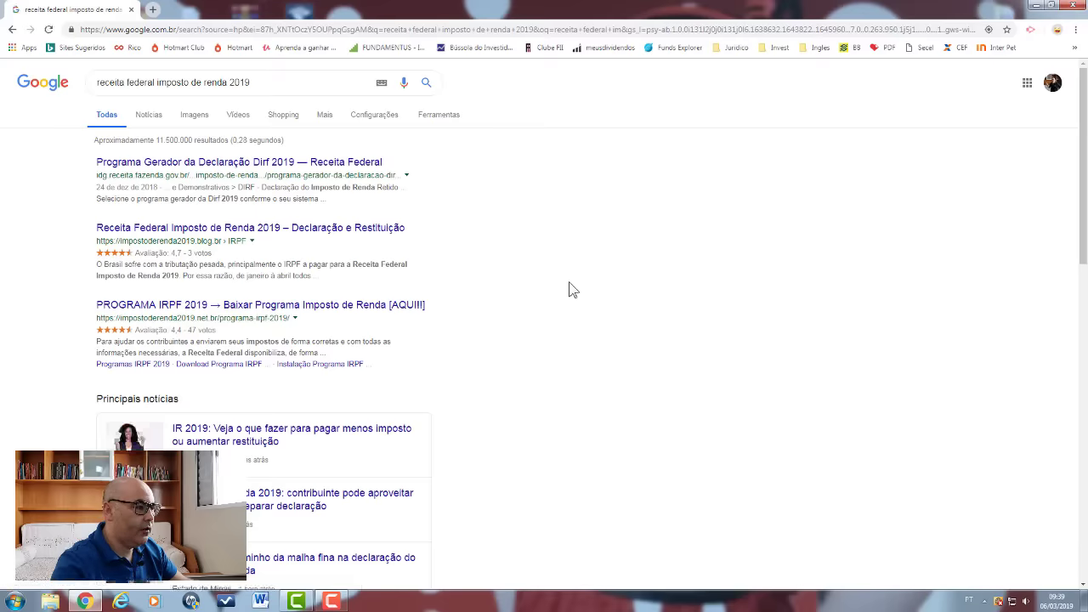
{"action": "left_click", "coordinate": [244, 311]}
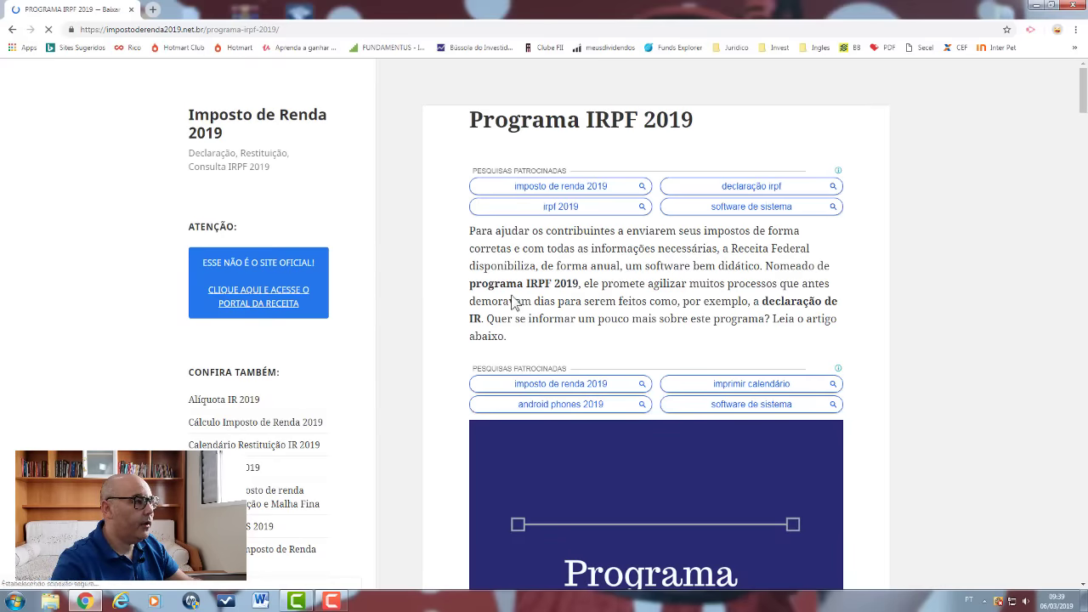
Step: Search the web for "receita federal" and open the official Receita Federal - Fazenda site
{"action": "left_click", "coordinate": [254, 30]}
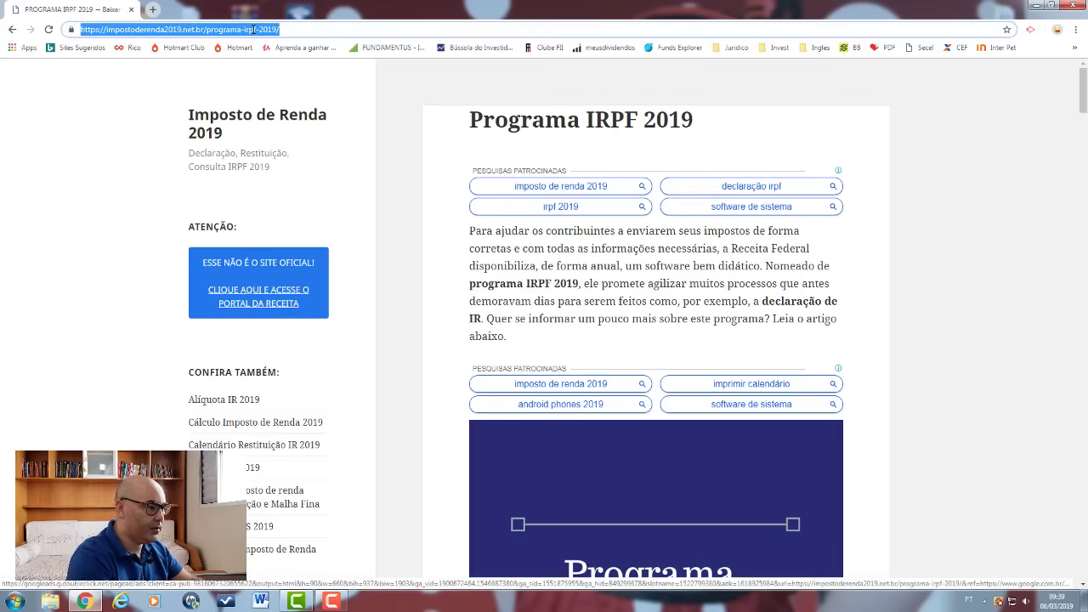
{"action": "type", "text": "rece"}
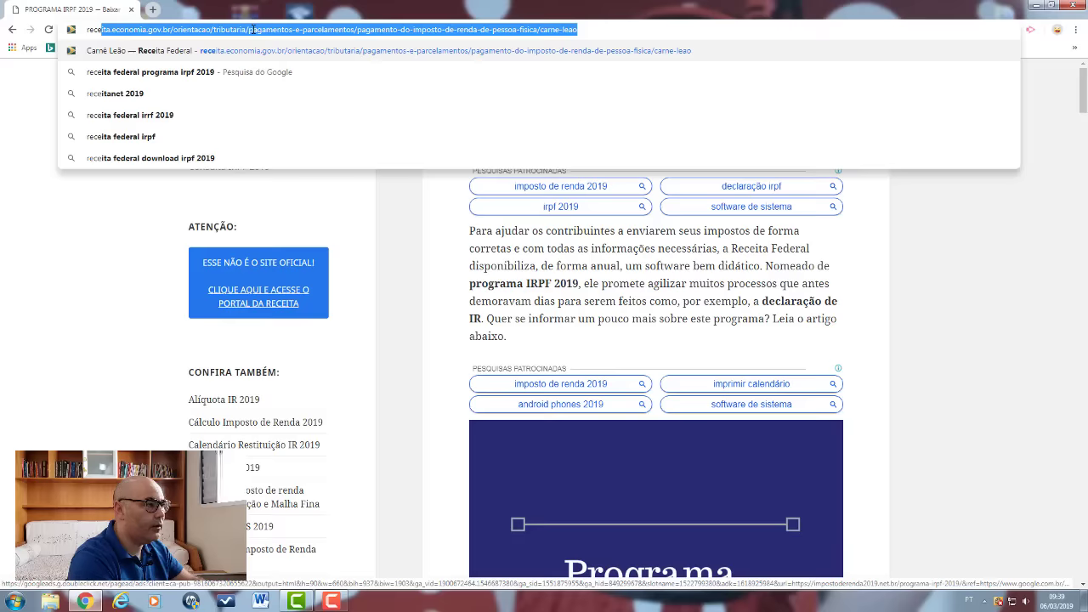
{"action": "type", "text": "ita"}
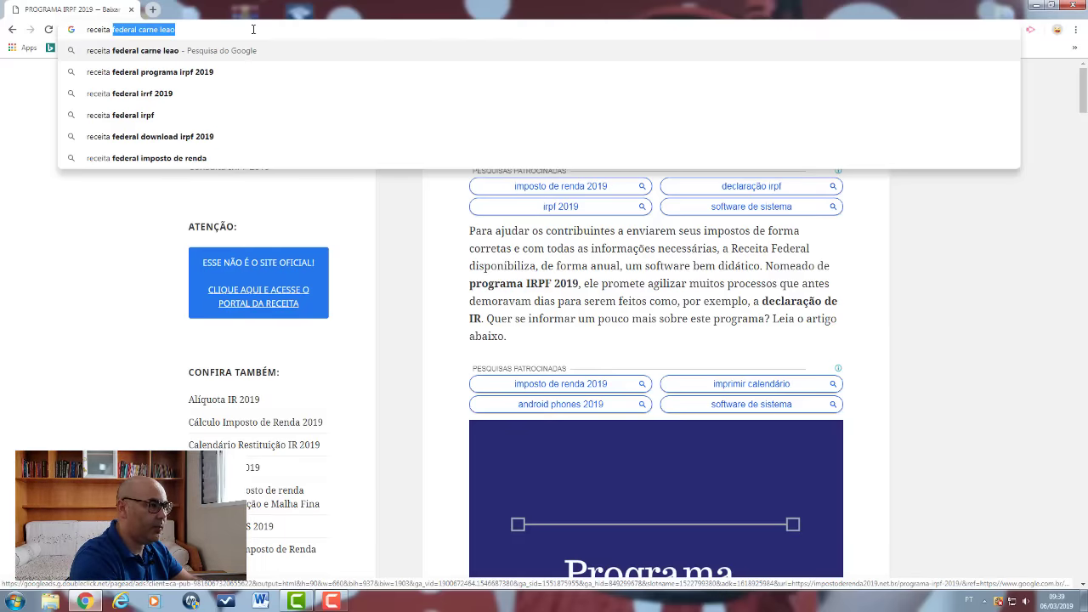
{"action": "key", "text": "Right"}
{"action": "key", "text": "BackSpace"}
{"action": "key", "text": "BackSpace"}
{"action": "key", "text": "BackSpace"}
{"action": "key", "text": "BackSpace"}
{"action": "key", "text": "BackSpace"}
{"action": "key", "text": "BackSpace"}
{"action": "key", "text": "BackSpace"}
{"action": "key", "text": "BackSpace"}
{"action": "key", "text": "BackSpace"}
{"action": "key", "text": "BackSpace"}
{"action": "key", "text": "BackSpace"}
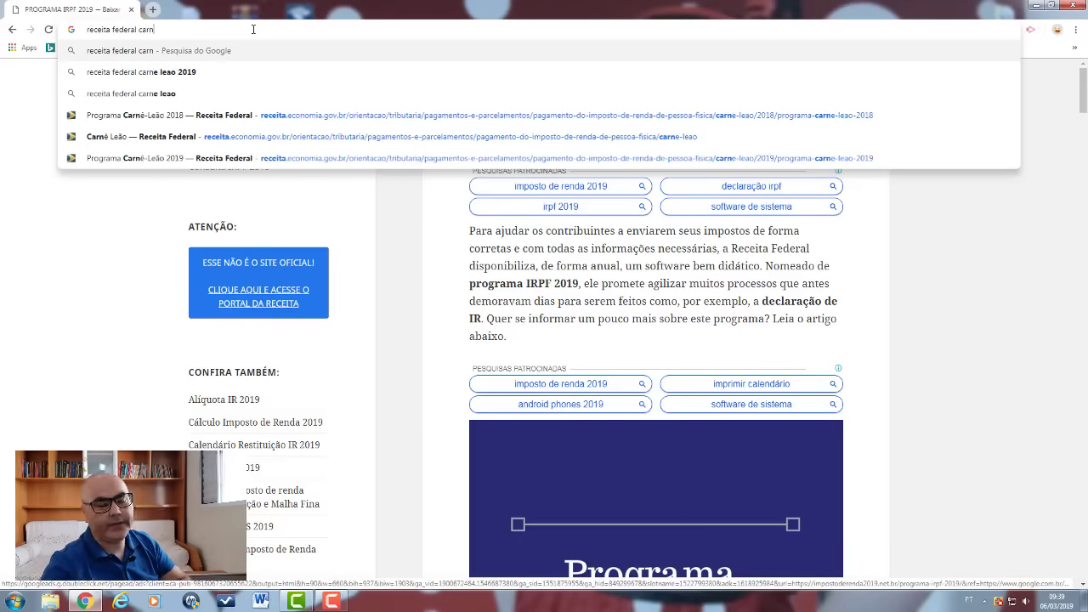
{"action": "key", "text": "Return"}
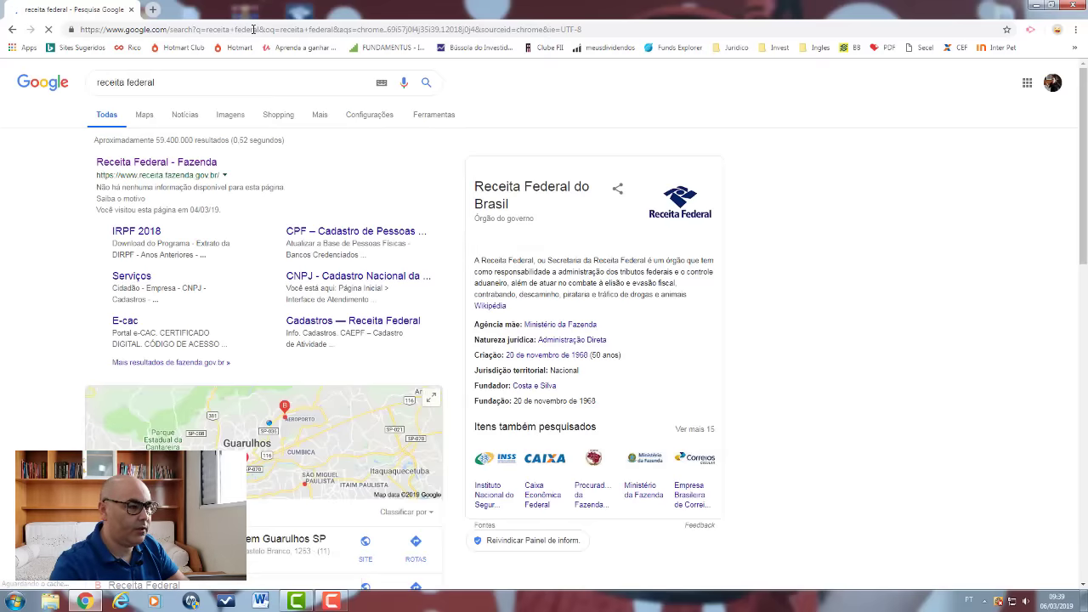
{"action": "left_click", "coordinate": [156, 167]}
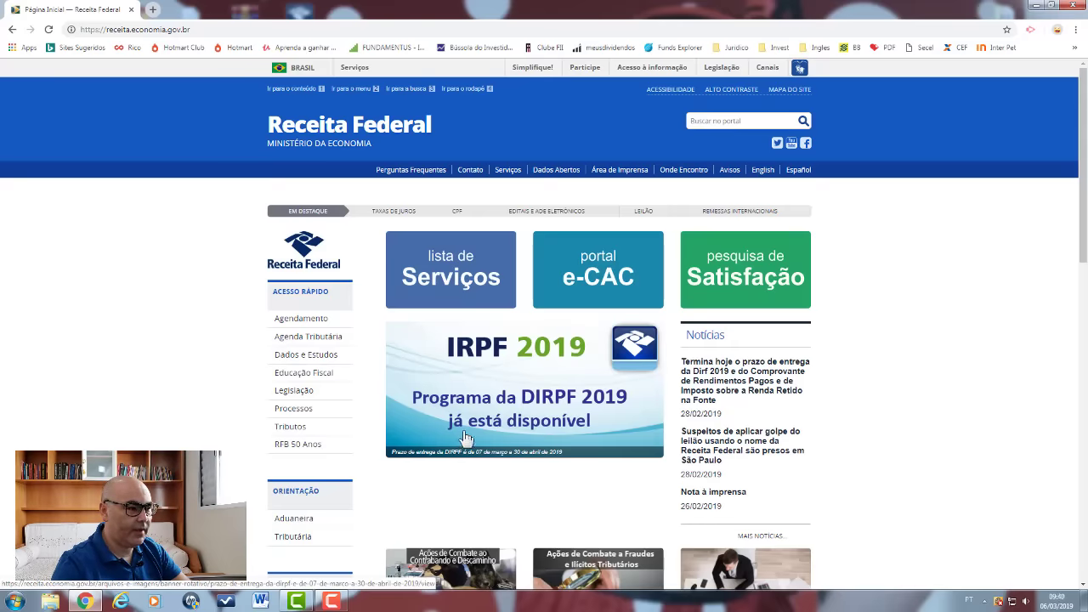
Step: Download the Windows version of Programa IRPF 2019 from the site's IRPF 2019 section and dismiss the download notice
{"action": "left_click", "coordinate": [503, 359]}
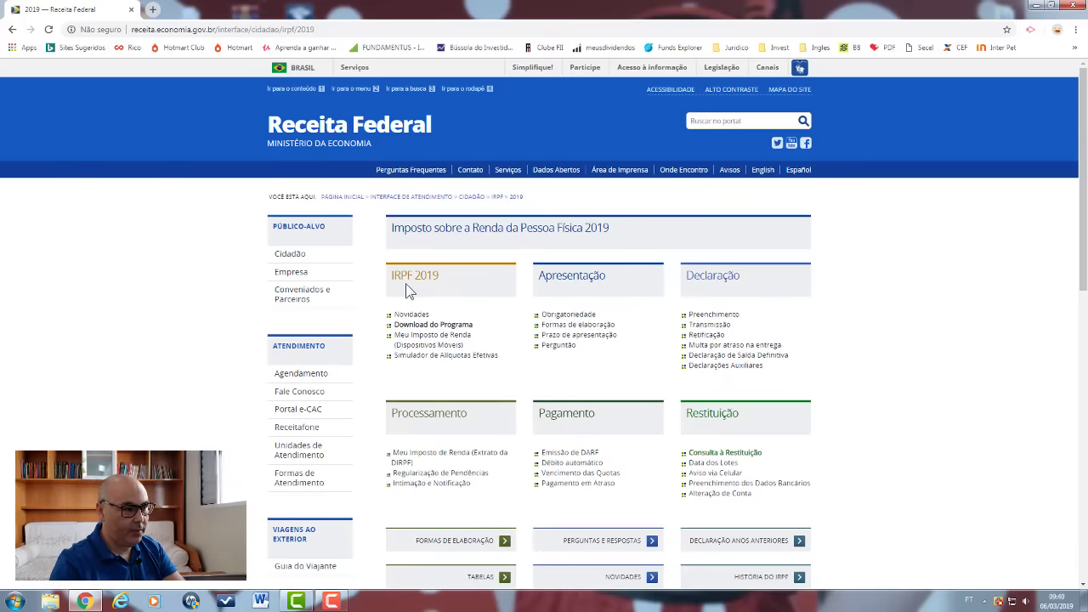
{"action": "left_click", "coordinate": [434, 326]}
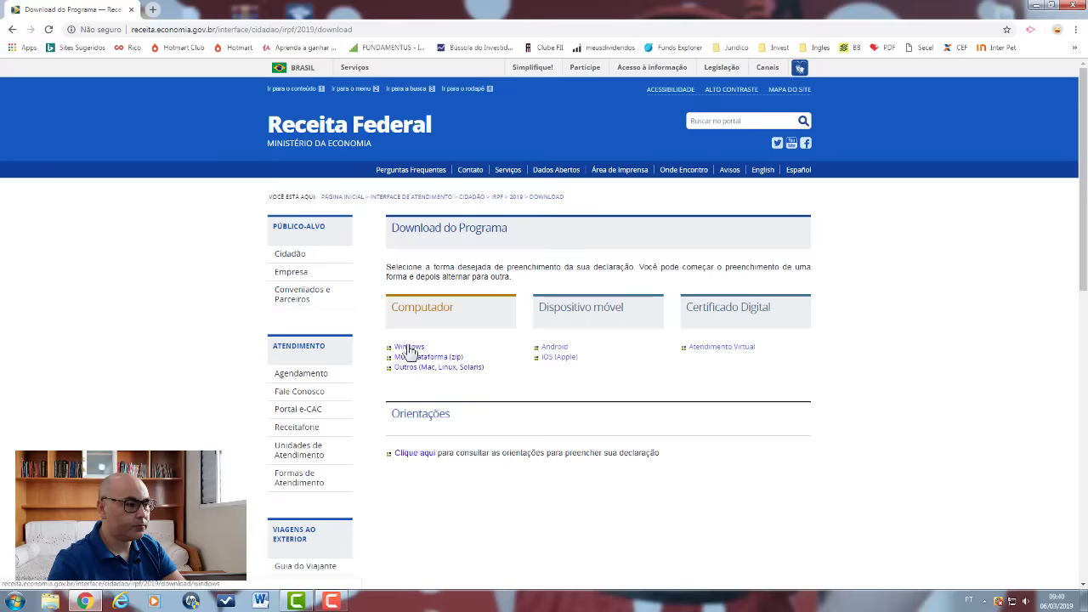
{"action": "left_click", "coordinate": [409, 347]}
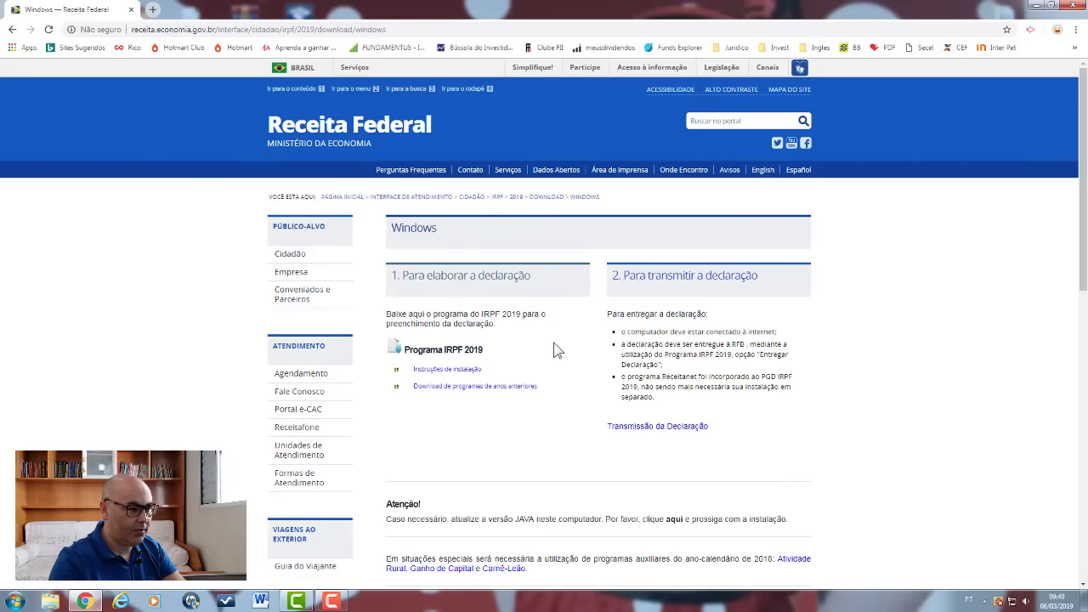
{"action": "left_click", "coordinate": [445, 351]}
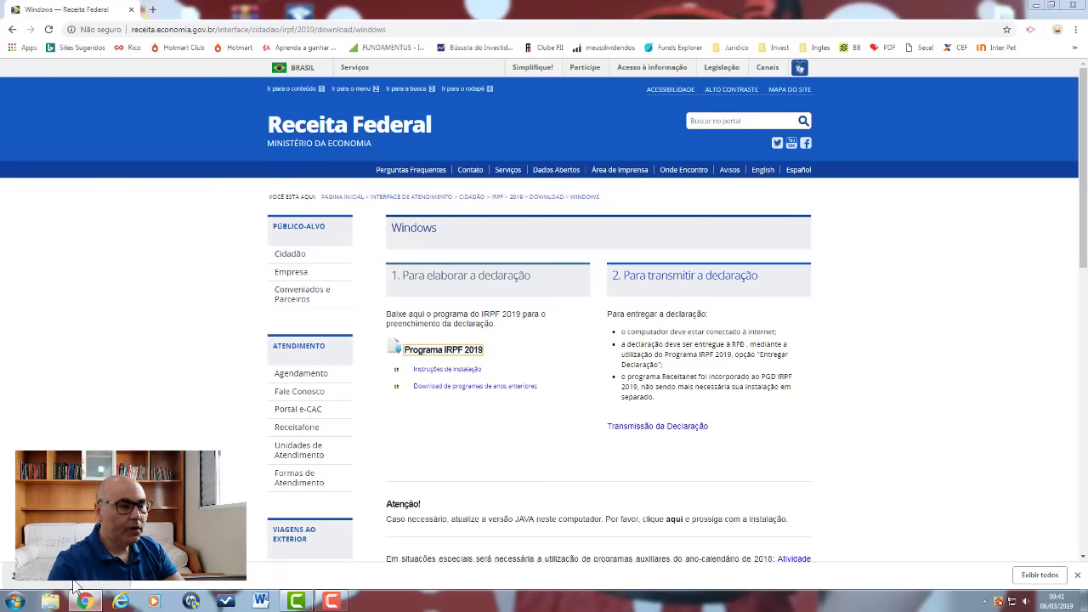
{"action": "left_click", "coordinate": [75, 587]}
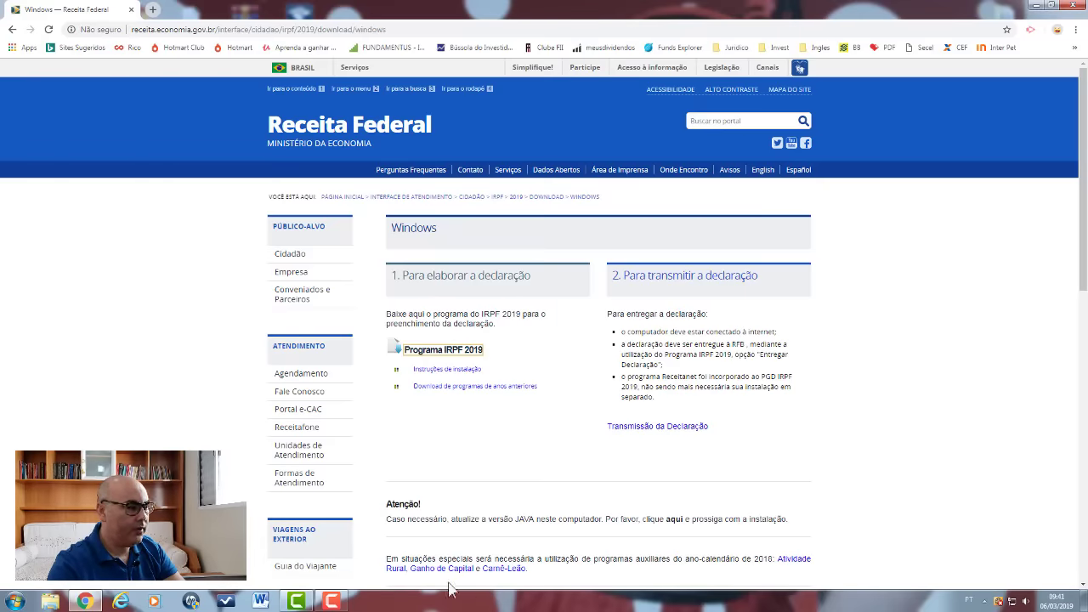
Step: Switch from the browser to the desktop and launch the IRPF 2019 program
{"action": "left_click", "coordinate": [1085, 602]}
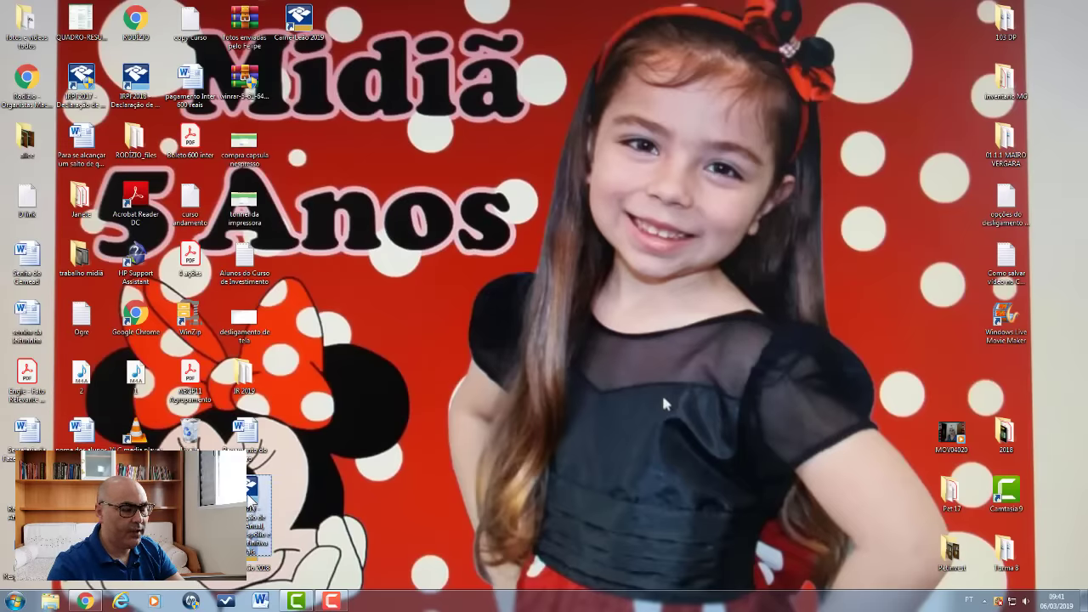
{"action": "double_click", "coordinate": [249, 496]}
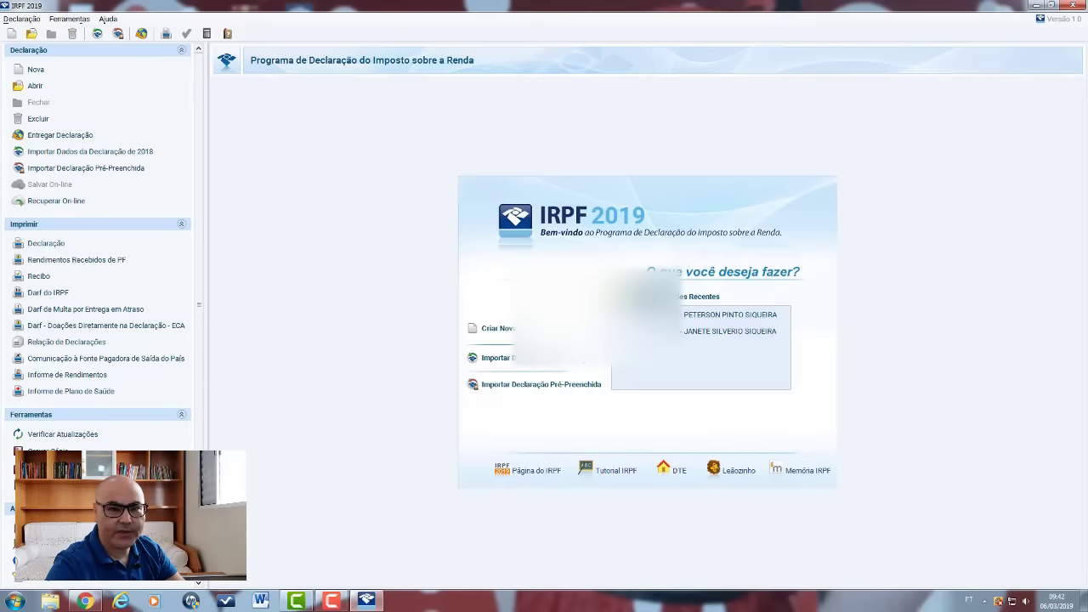
Step: Start a new declaration without importing any data
{"action": "mouse_move", "coordinate": [720, 322]}
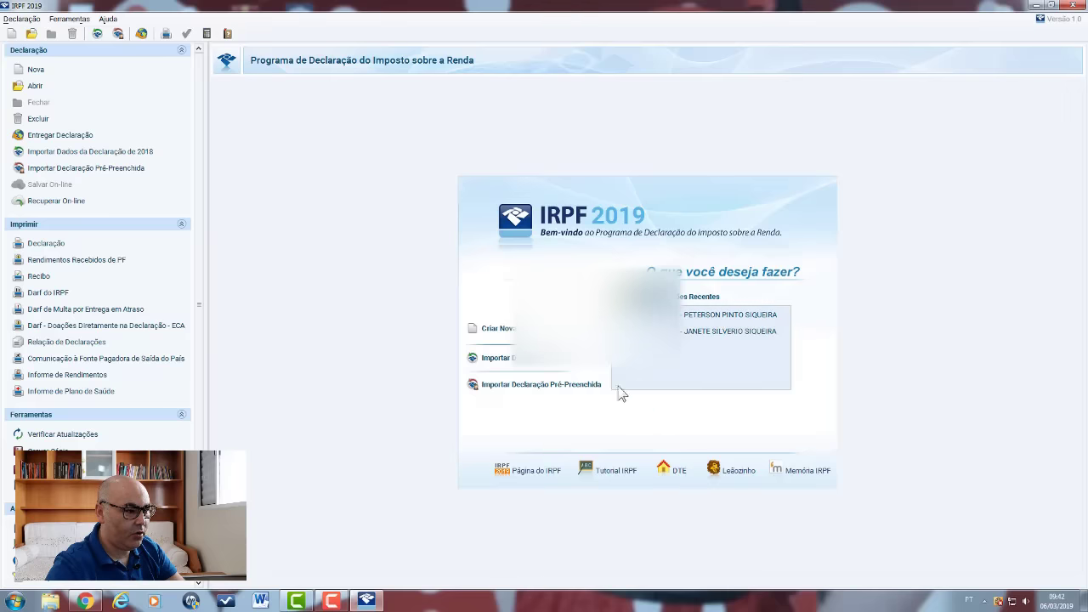
{"action": "left_click", "coordinate": [513, 335]}
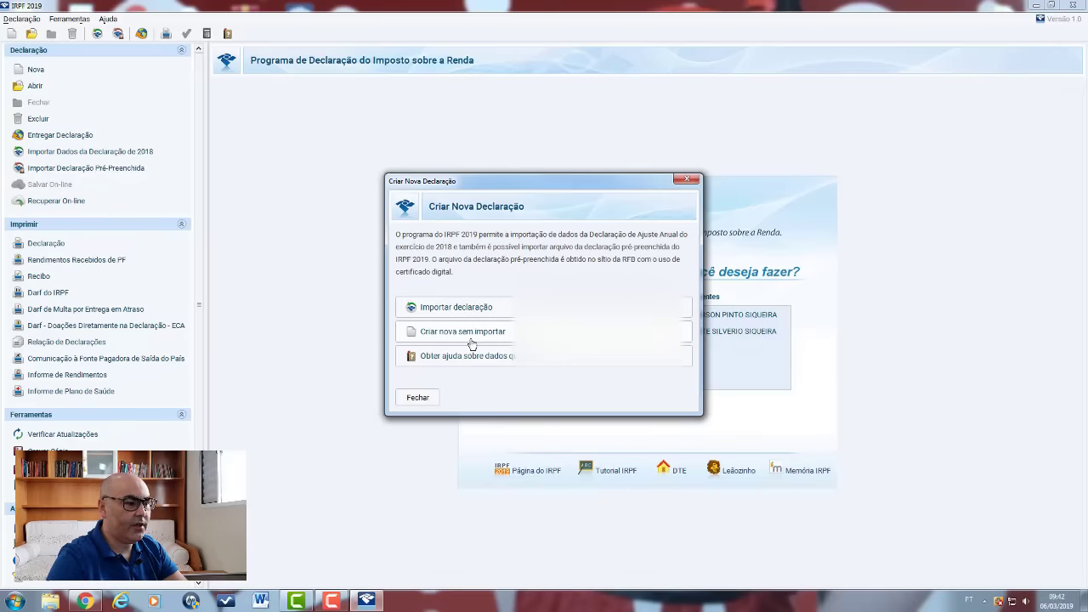
{"action": "left_click", "coordinate": [457, 333]}
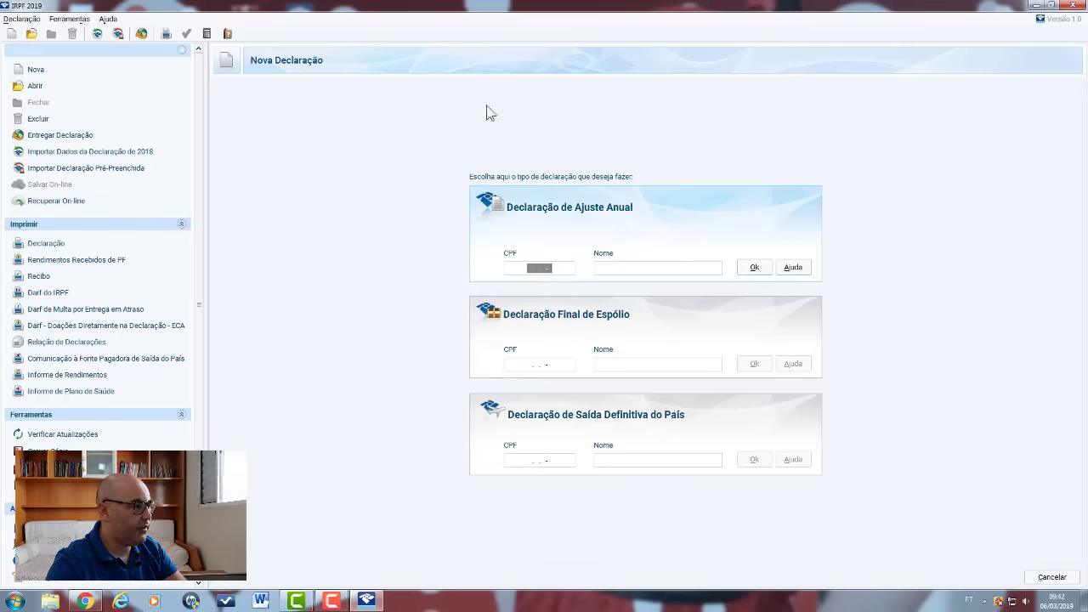
Step: Open the second saved declaration in the list and show its Bens e Direitos sheet
{"action": "left_click", "coordinate": [20, 19]}
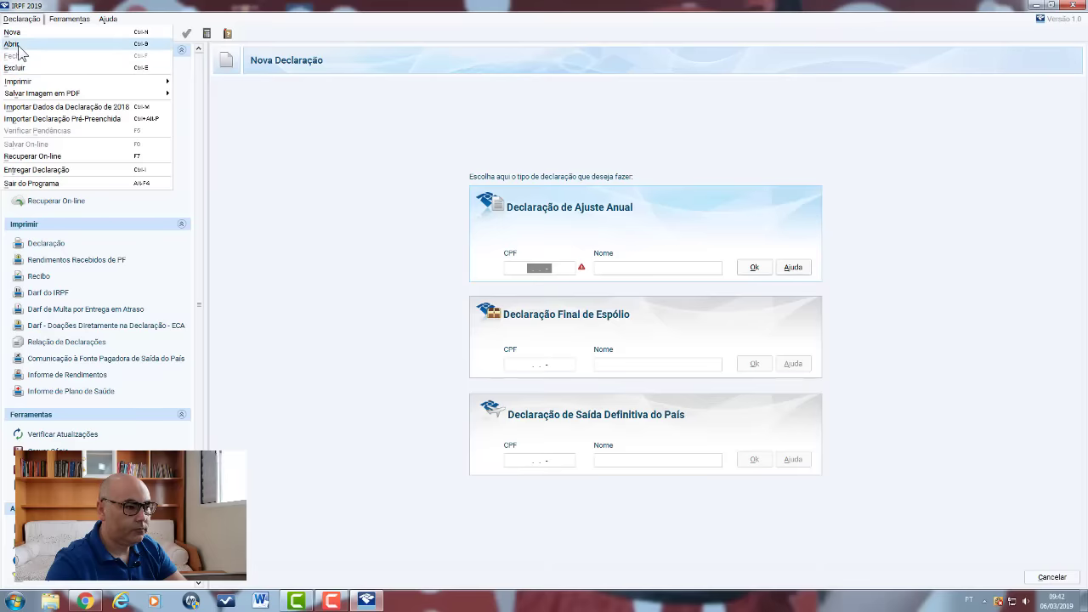
{"action": "left_click", "coordinate": [17, 45]}
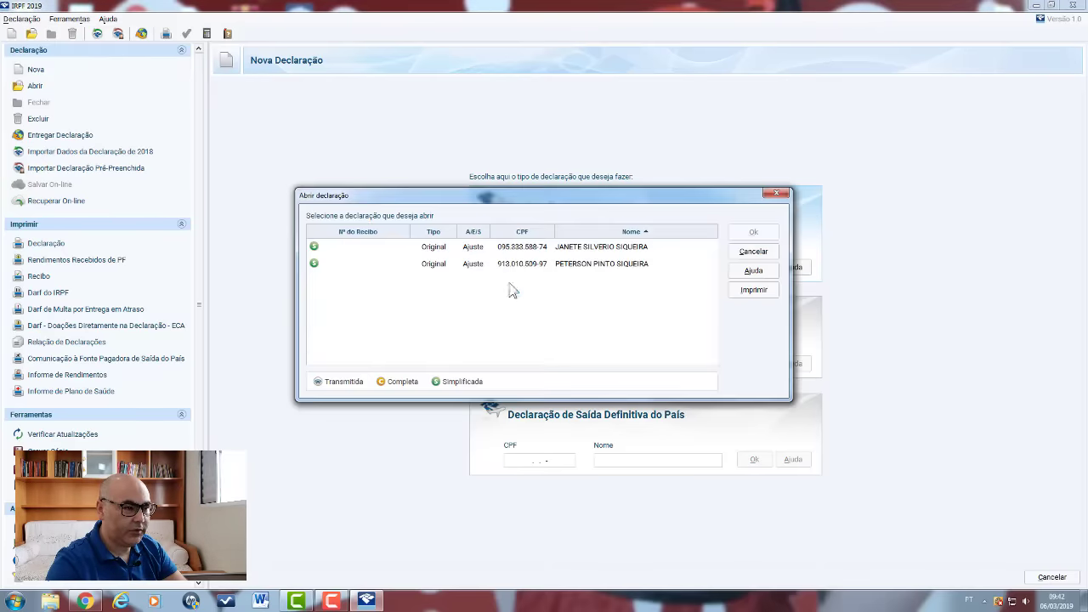
{"action": "left_click", "coordinate": [578, 266]}
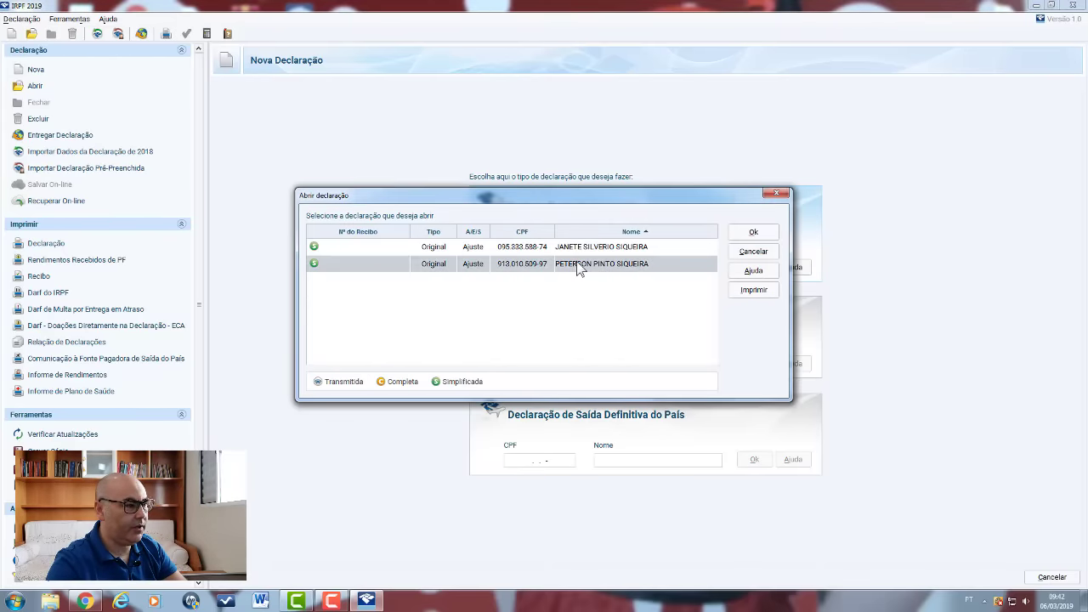
{"action": "left_click", "coordinate": [756, 234]}
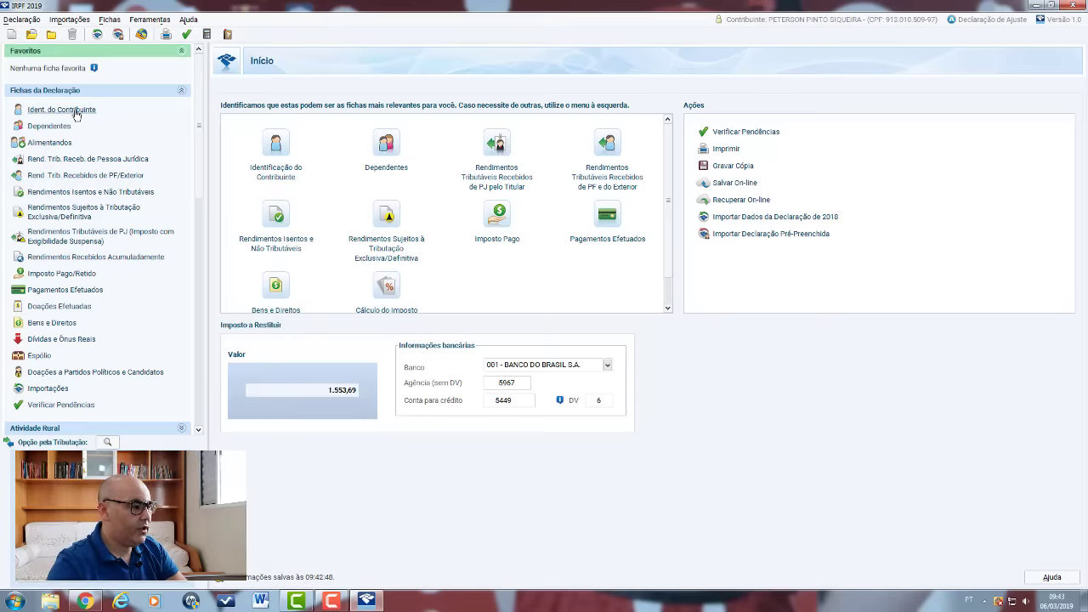
{"action": "left_click", "coordinate": [42, 325]}
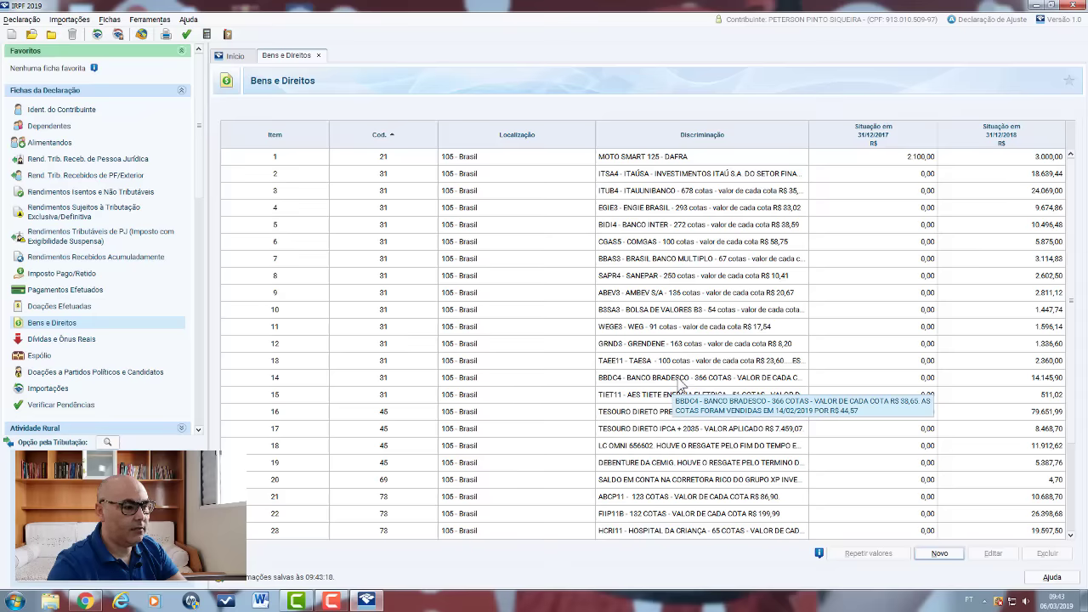
Step: Examine the details of the ITSA4 shares entry in Bens e Direitos and return to the list
{"action": "left_click", "coordinate": [397, 175]}
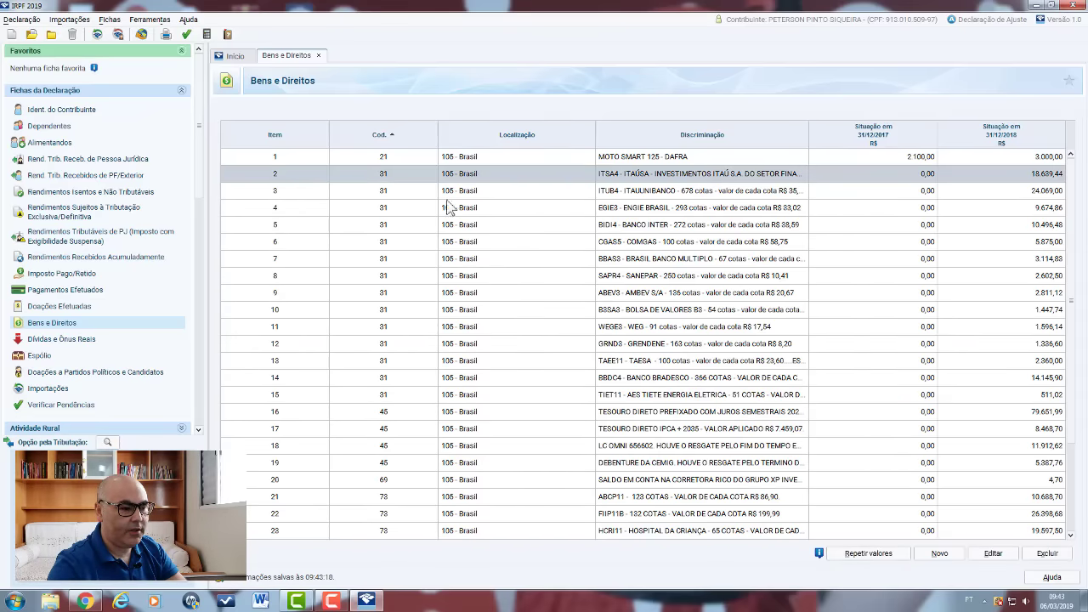
{"action": "left_click", "coordinate": [1005, 556]}
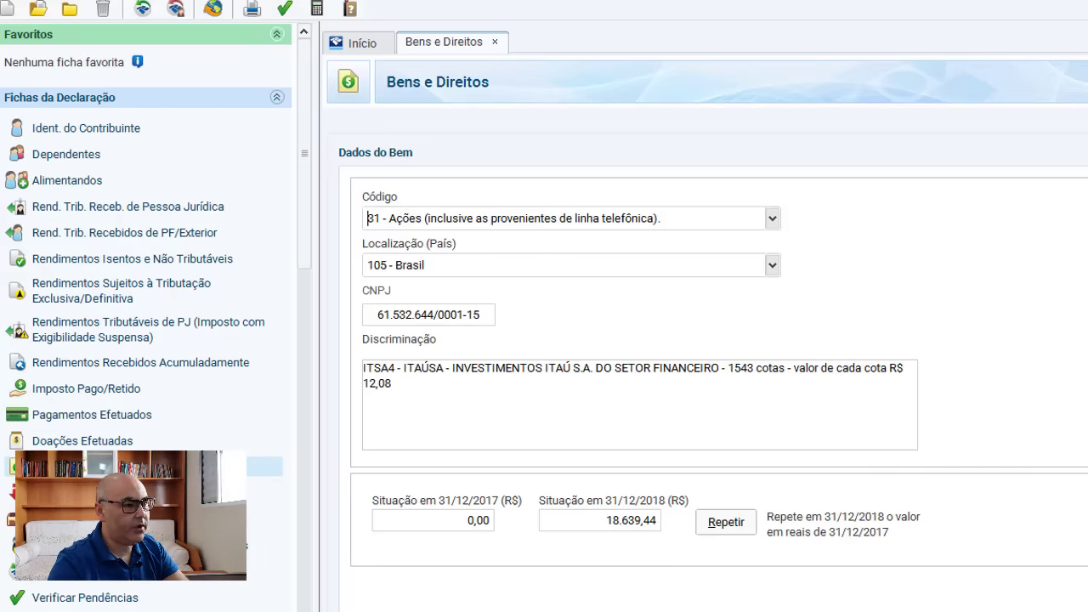
{"action": "left_click", "coordinate": [1021, 609]}
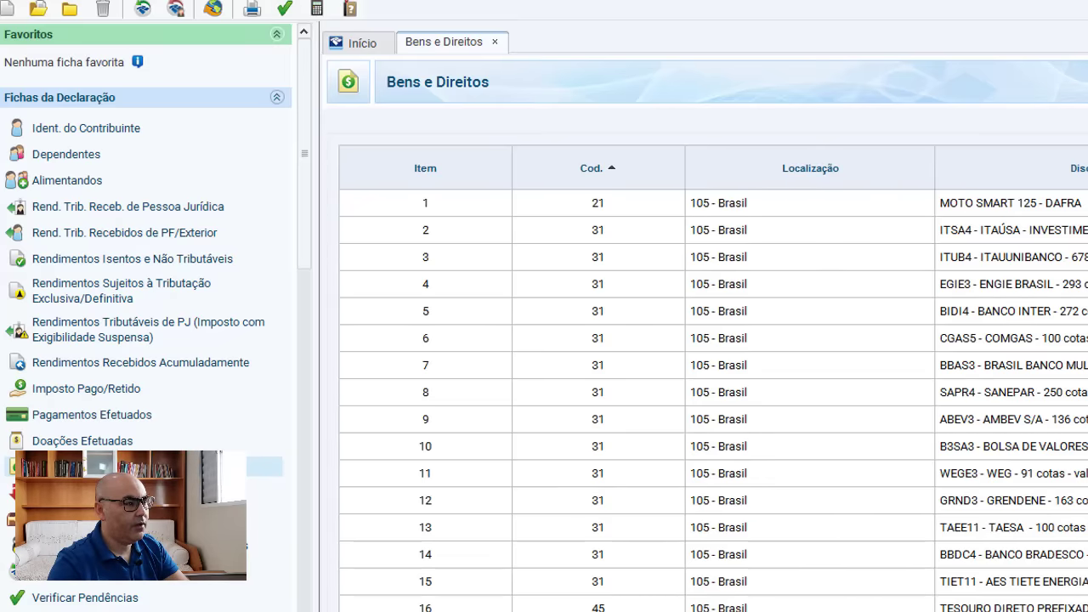
Step: Add a new asset to Bens e Direitos with code "31 - Ações (inclusive as provenientes de linha telefônica)"
{"action": "left_click", "coordinate": [1020, 609]}
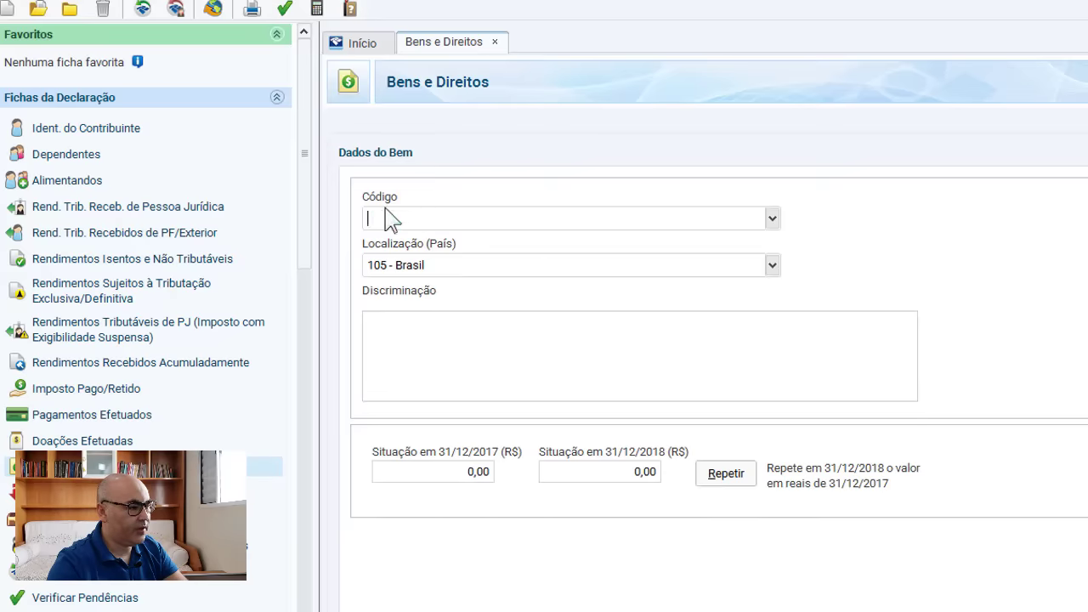
{"action": "left_click", "coordinate": [773, 219]}
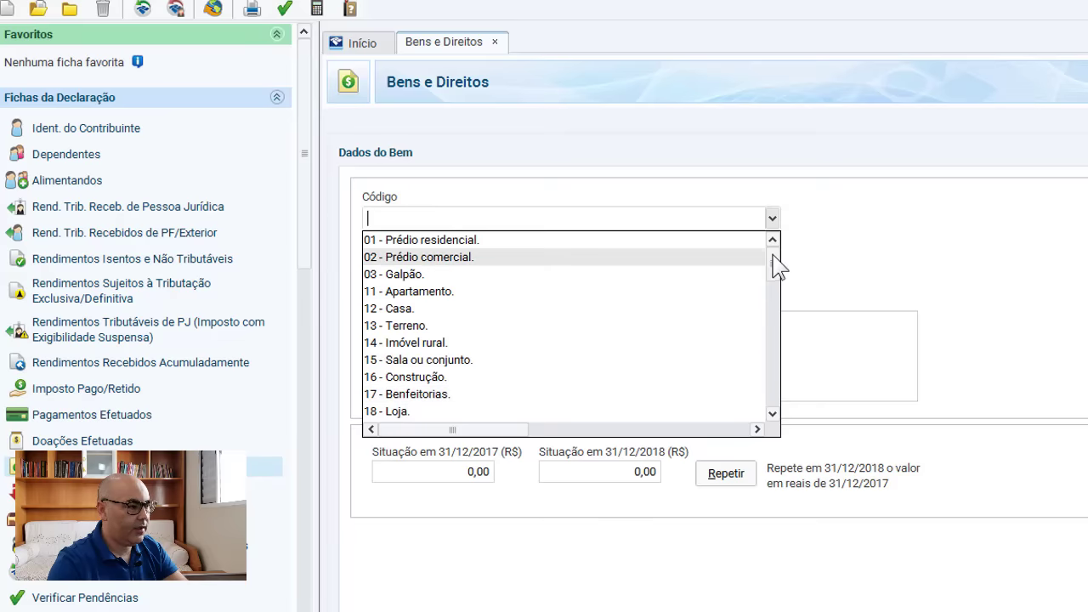
{"action": "left_click_drag", "start_coordinate": [774, 266], "coordinate": [775, 307]}
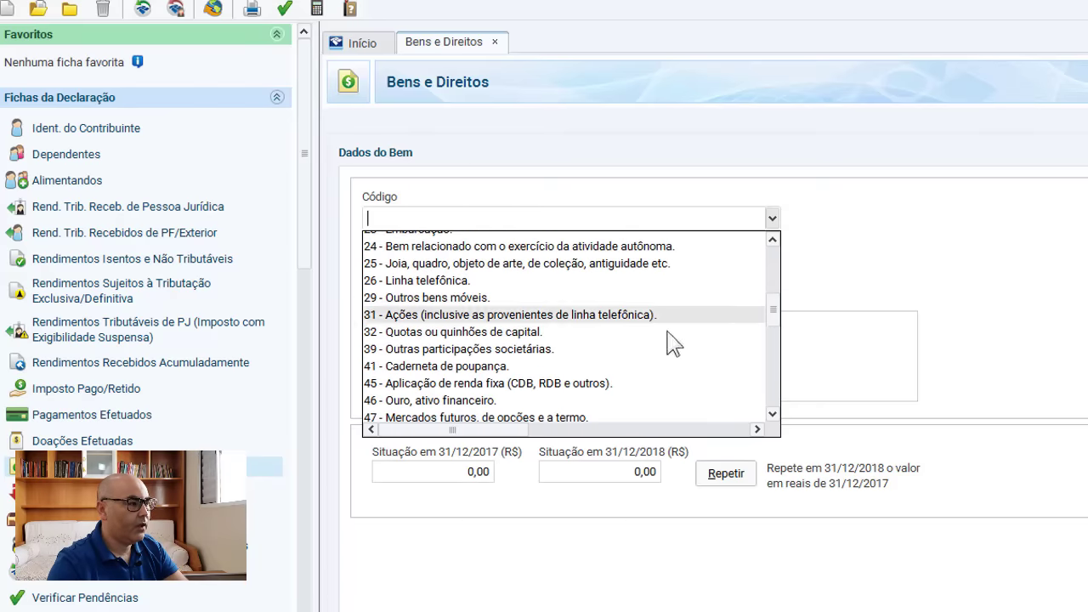
{"action": "left_click", "coordinate": [519, 315]}
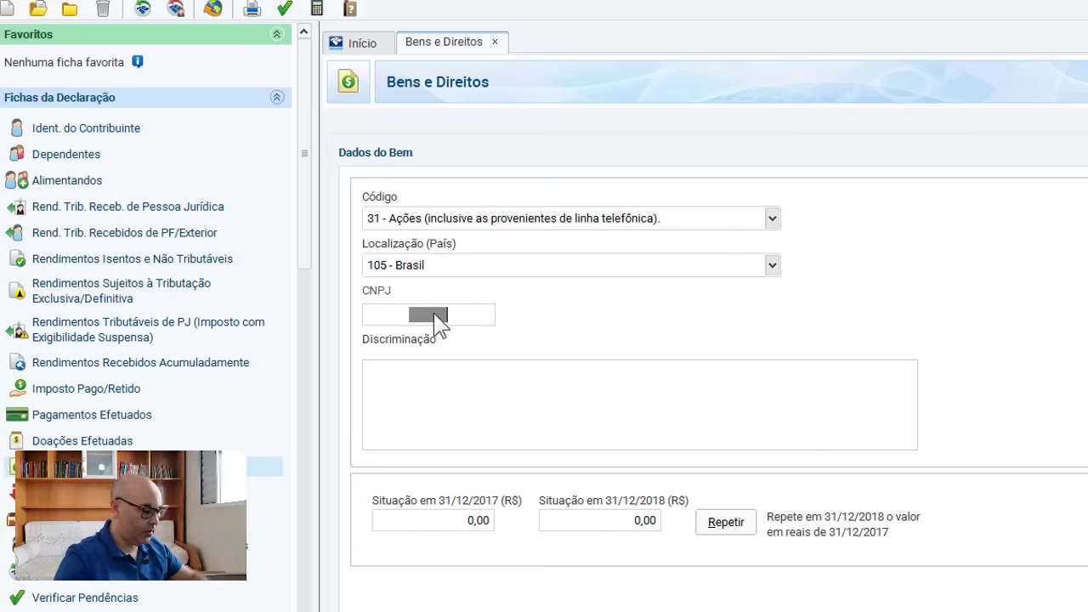
Step: Fill in the CNPJ field of the new shares entry with a placeholder company number
{"action": "left_click", "coordinate": [414, 413]}
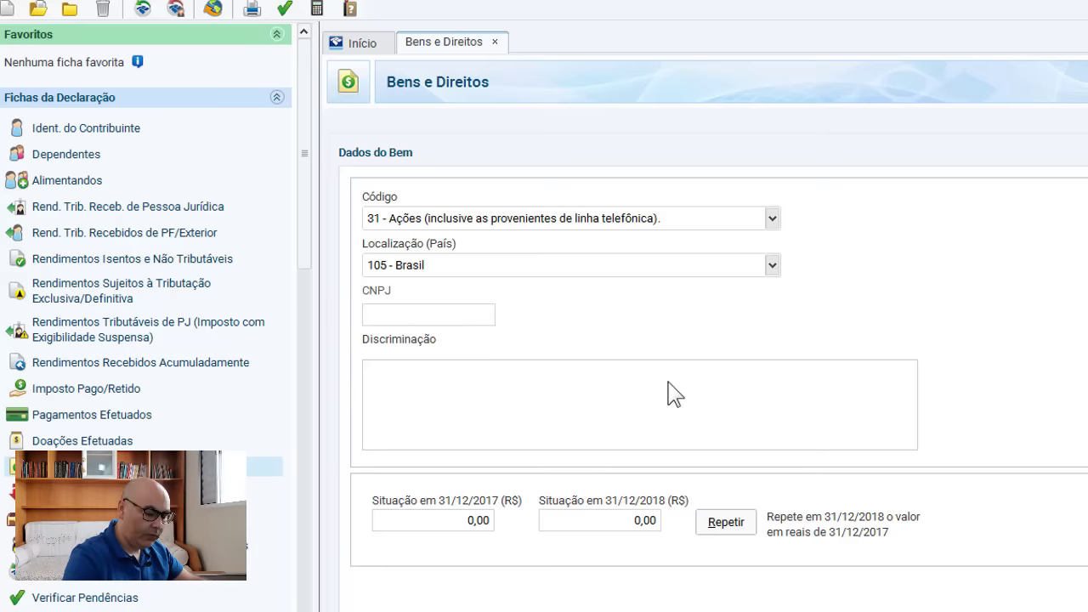
{"action": "left_click", "coordinate": [430, 316]}
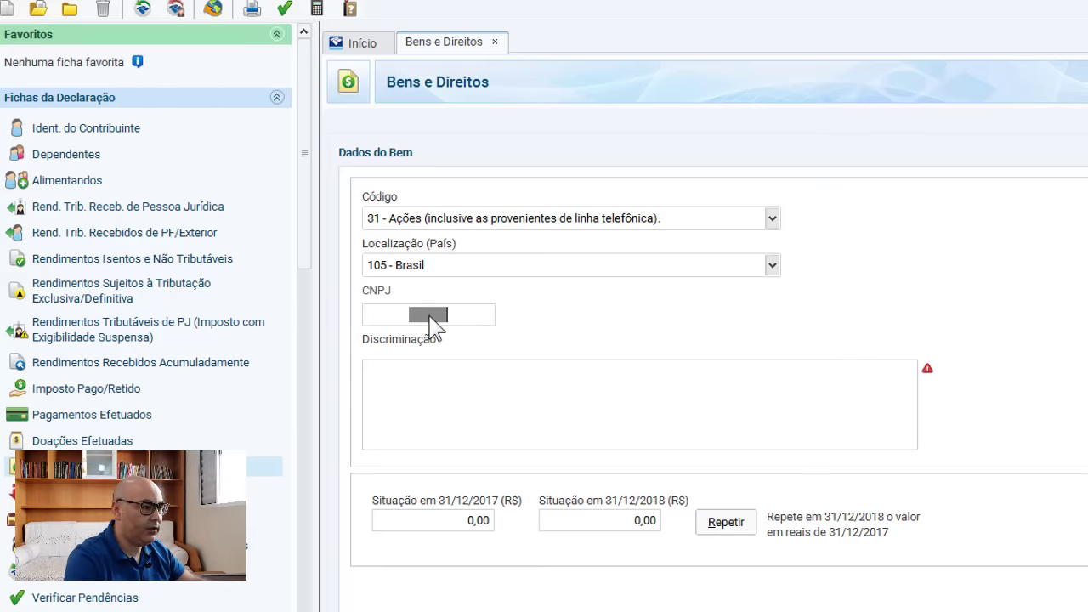
{"action": "type", "text": "1111111"}
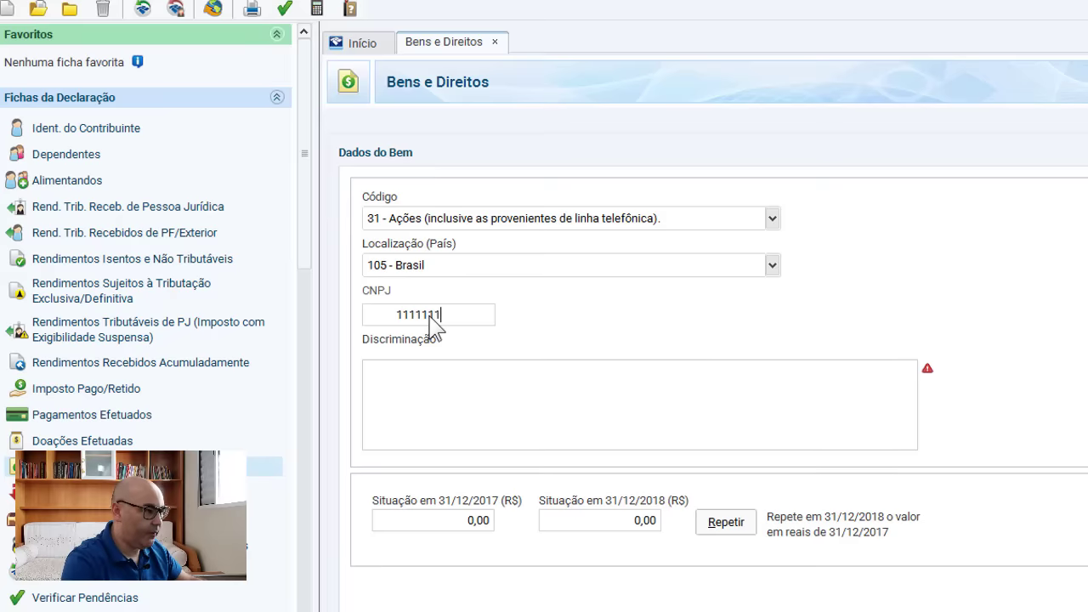
{"action": "type", "text": "11111111"}
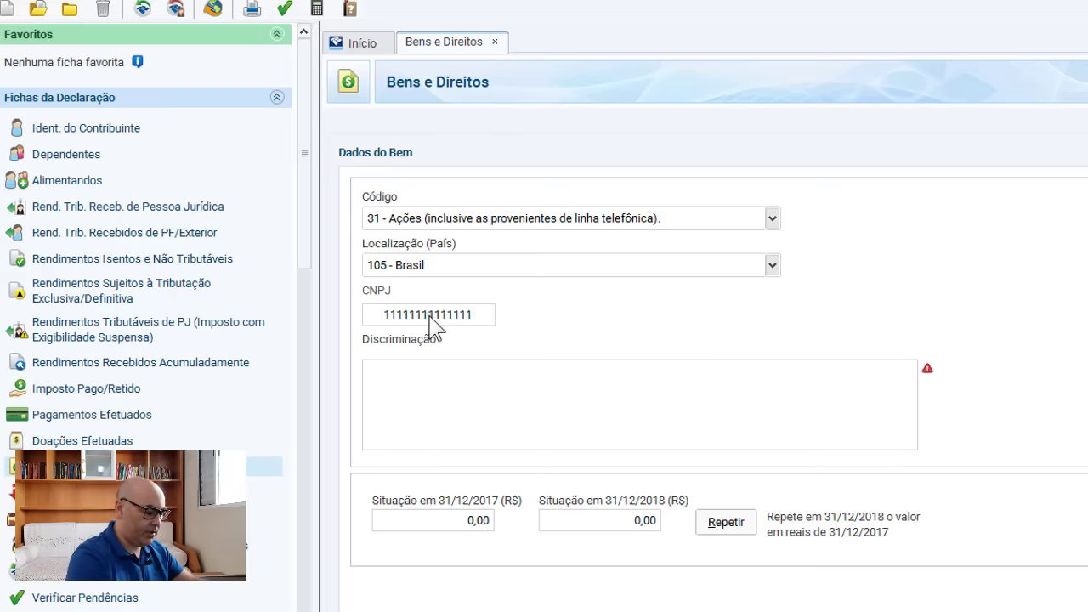
{"action": "key", "text": "Tab"}
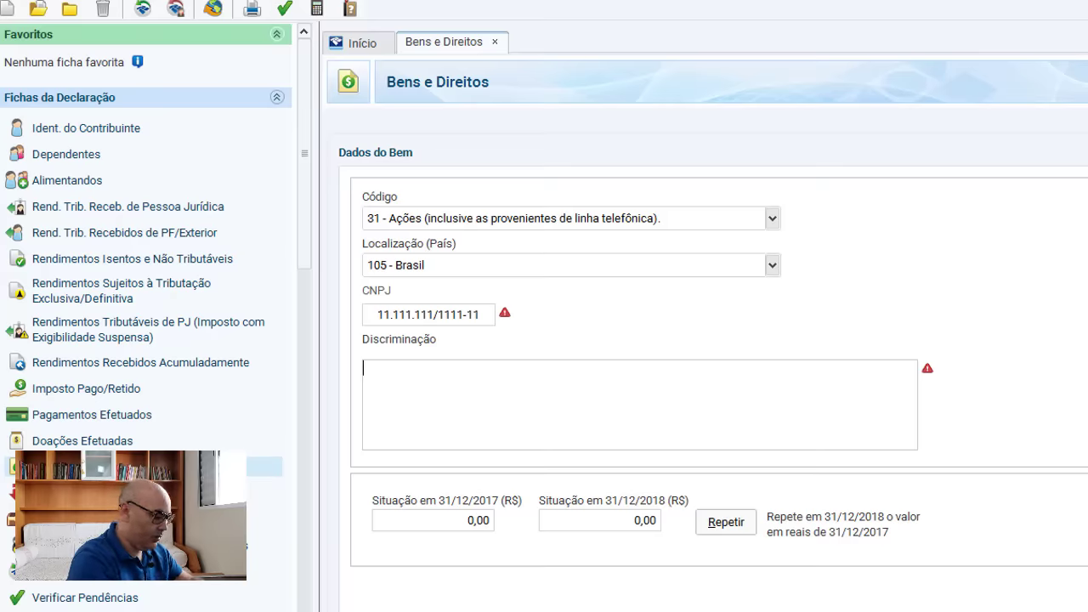
Step: Enter "ITAUSA4 - 100 AÇÕES - PREÇO MÉDIO 12 REAIS" as the asset's Discriminação
{"action": "type", "text": "it"}
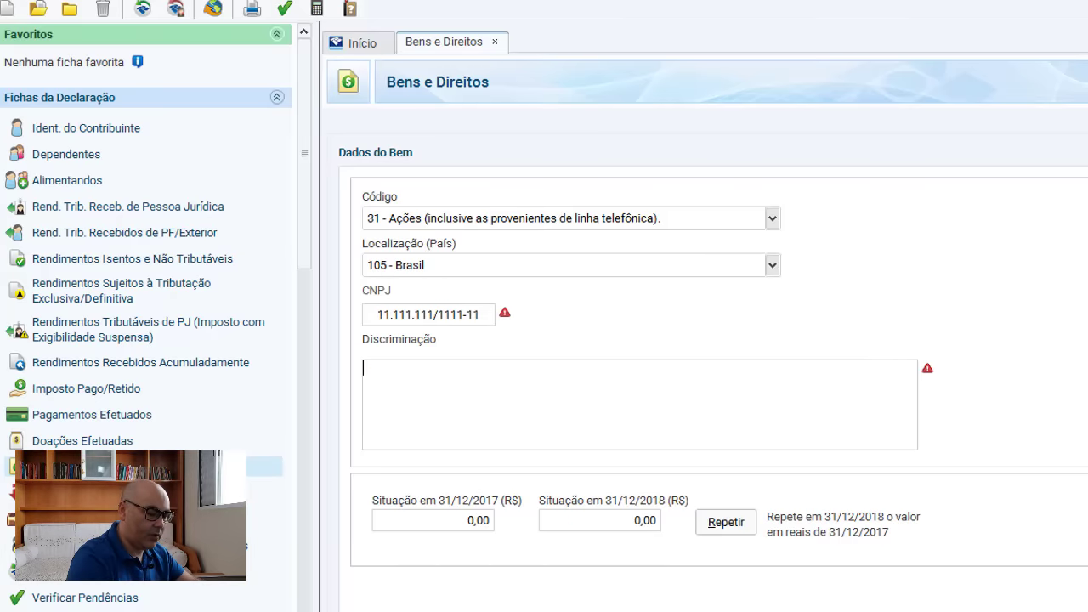
{"action": "type", "text": "ITAUSA"}
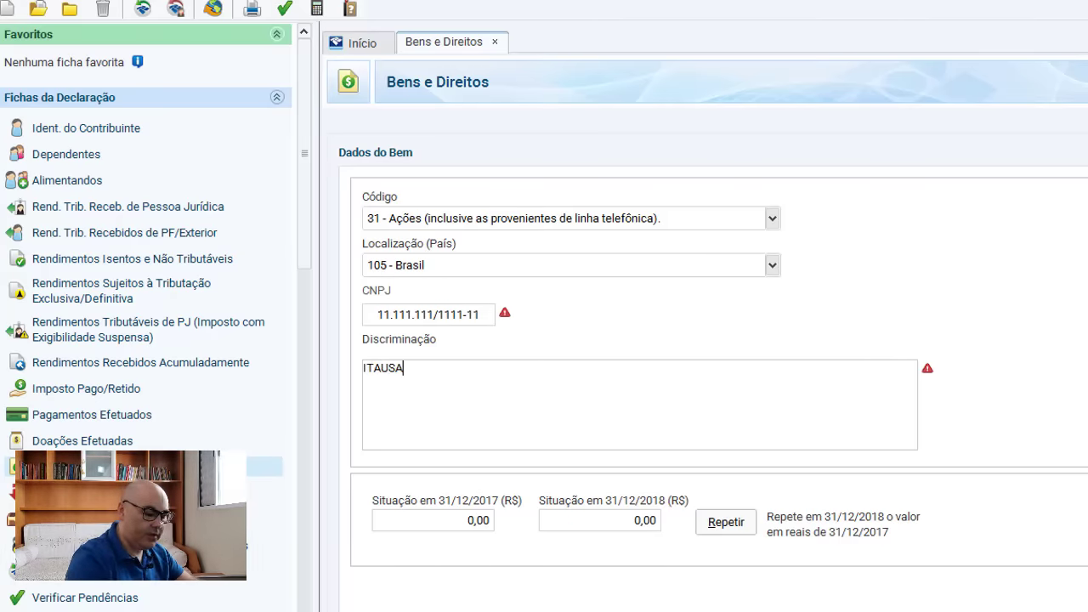
{"action": "type", "text": "4 - "}
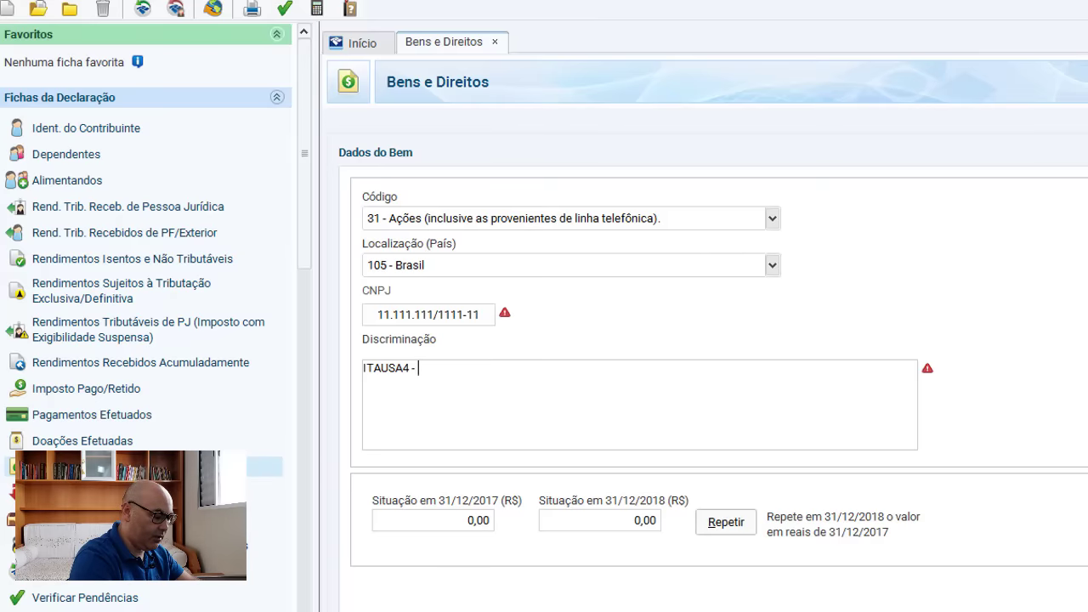
{"action": "type", "text": "100 A"}
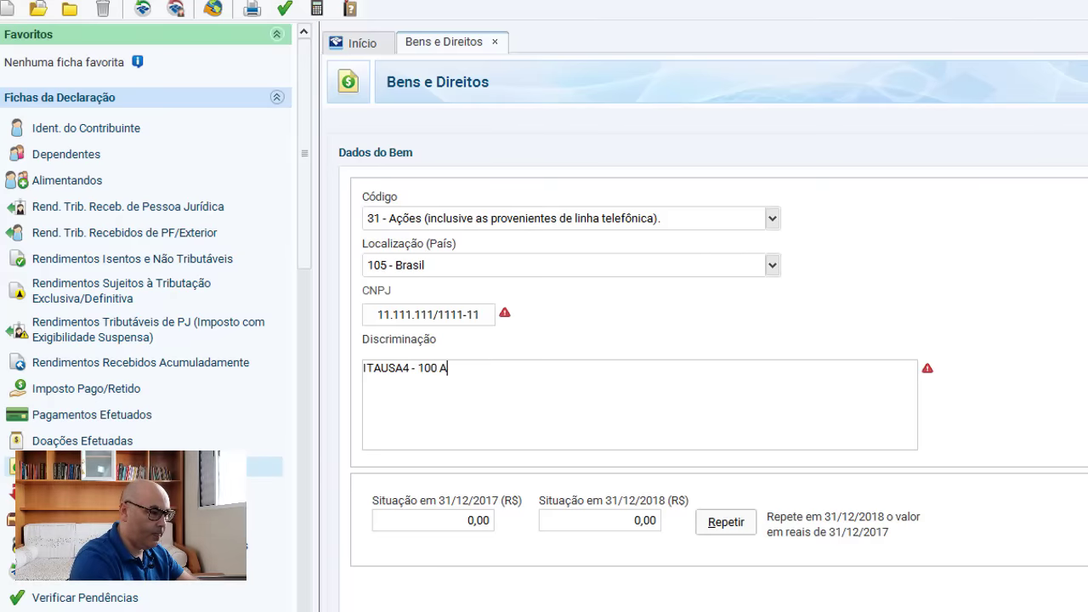
{"action": "type", "text": "ÇÕ"}
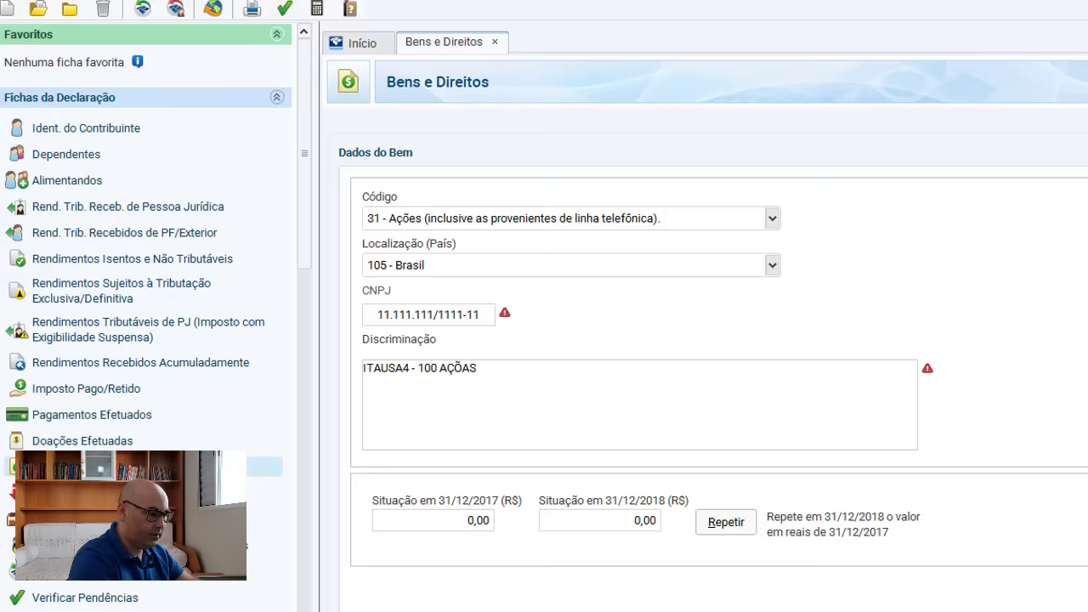
{"action": "key", "text": "BackSpace"}
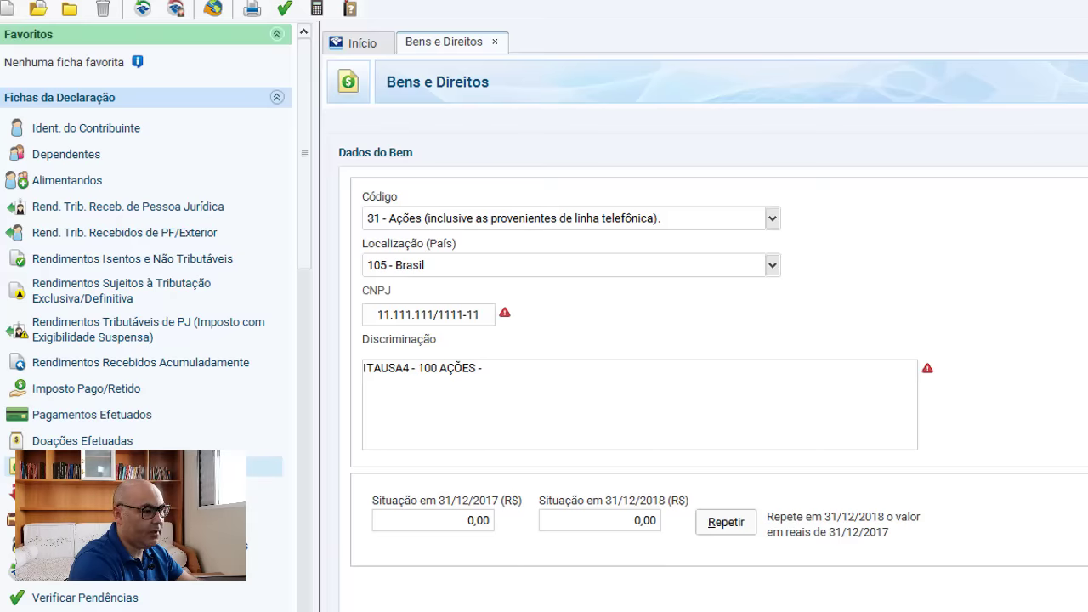
{"action": "type", "text": "PREÇO"}
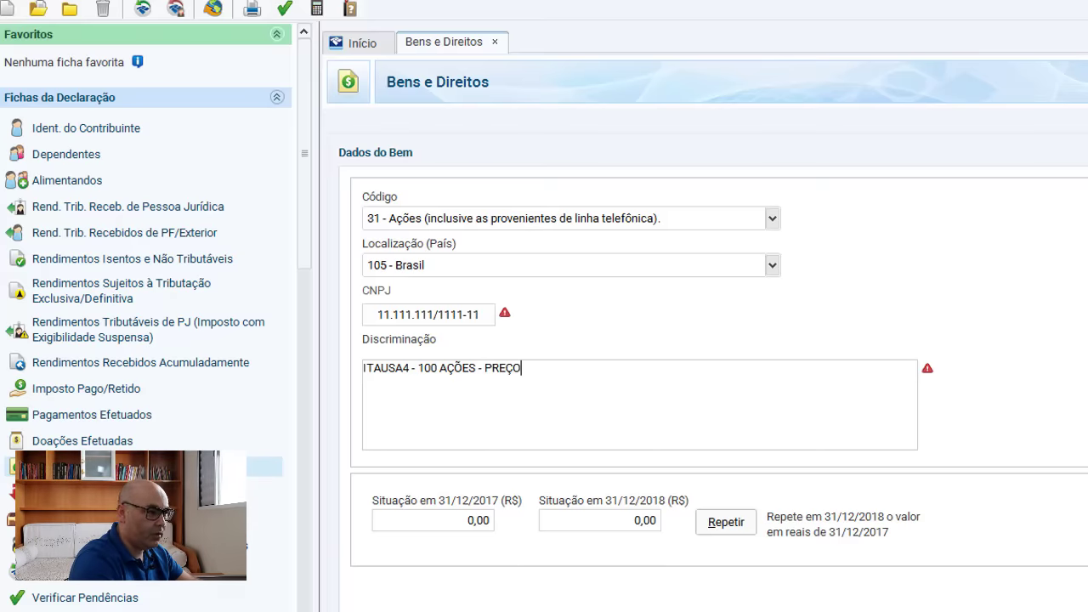
{"action": "type", "text": " MÉD"}
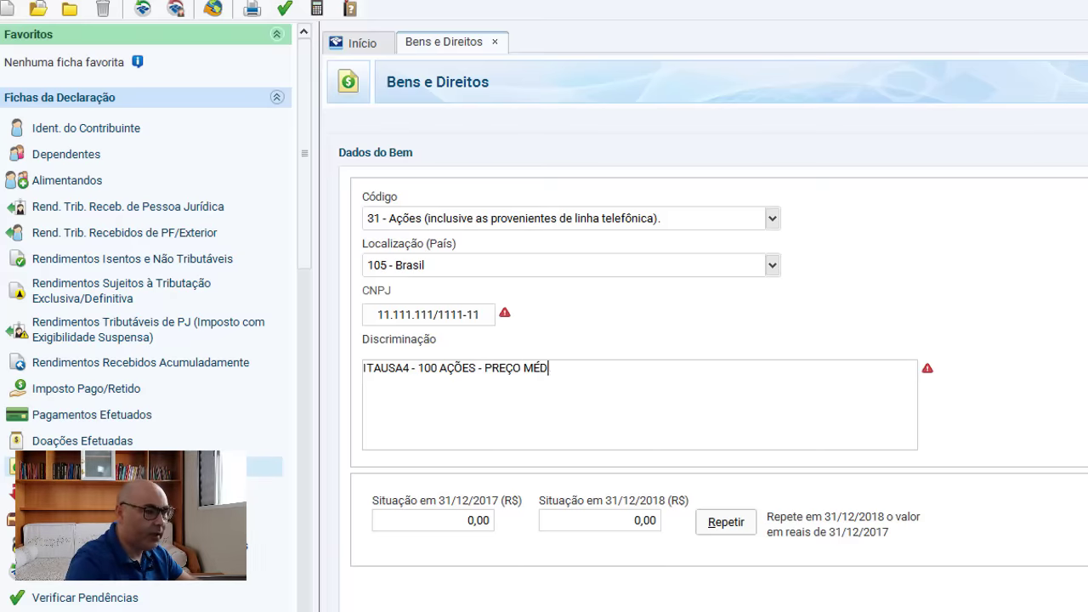
{"action": "type", "text": "IA"}
{"action": "key", "text": "BackSpace"}
{"action": "type", "text": "O "}
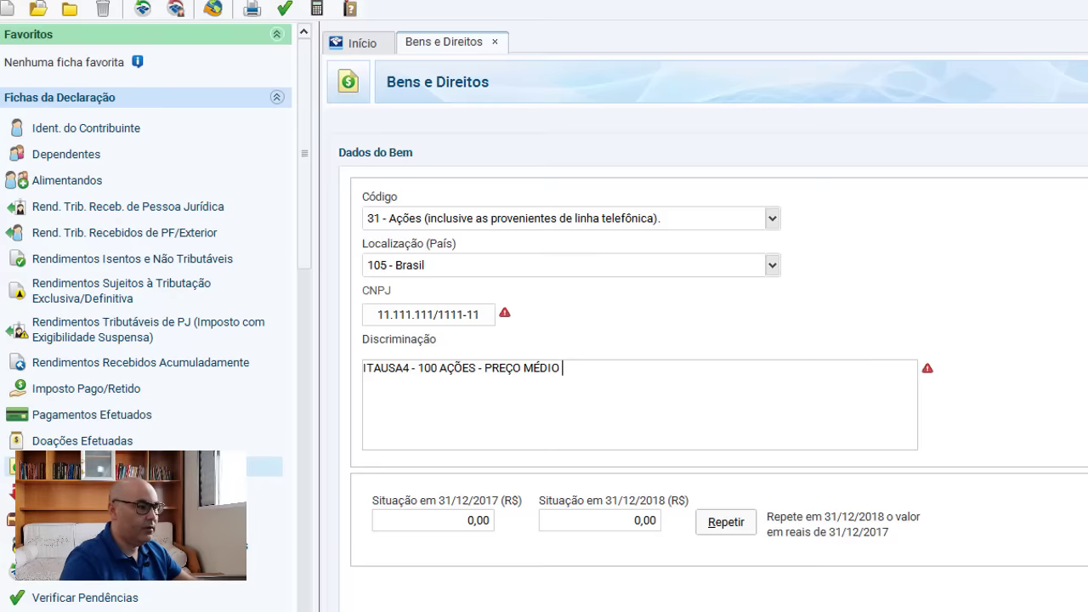
{"action": "type", "text": "12 REAIS"}
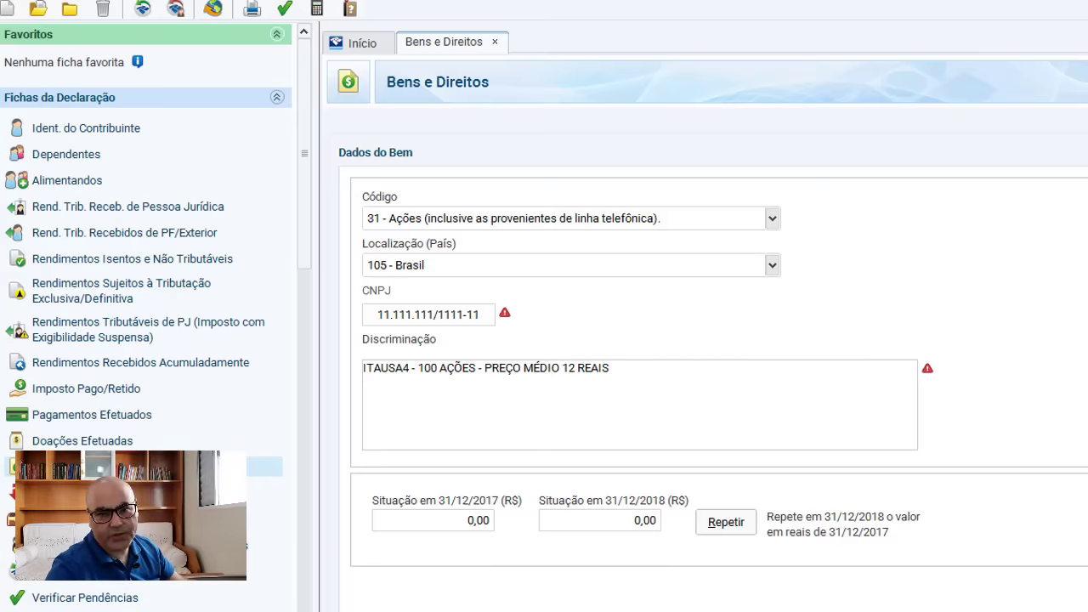
{"action": "key", "text": "Tab"}
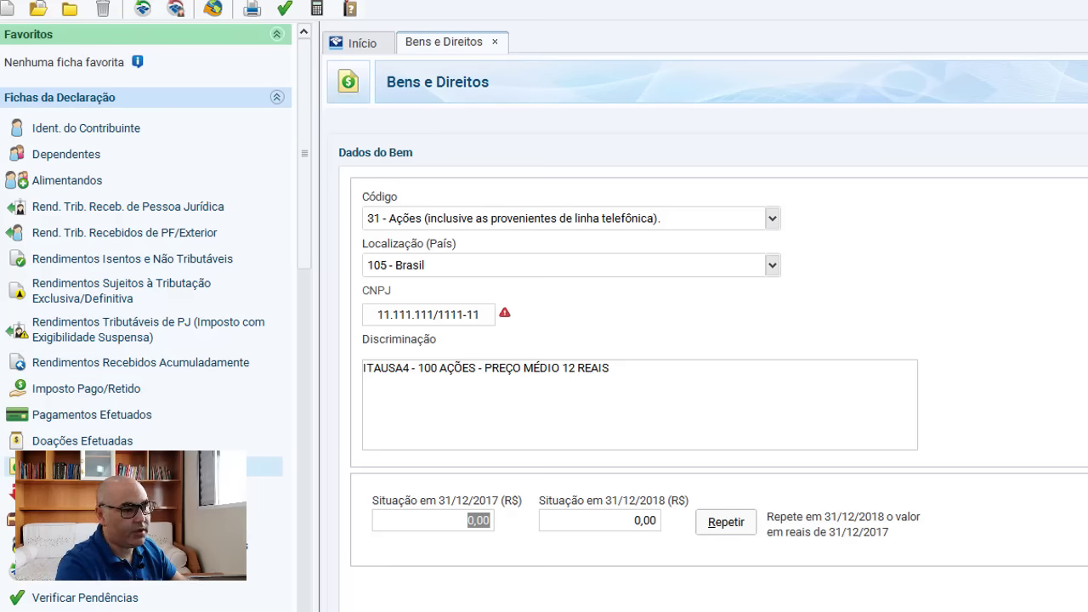
Step: Set the asset's Situação em 31/12/2018 to 1.200,00, leaving the 2017 value untouched
{"action": "key", "text": "Tab"}
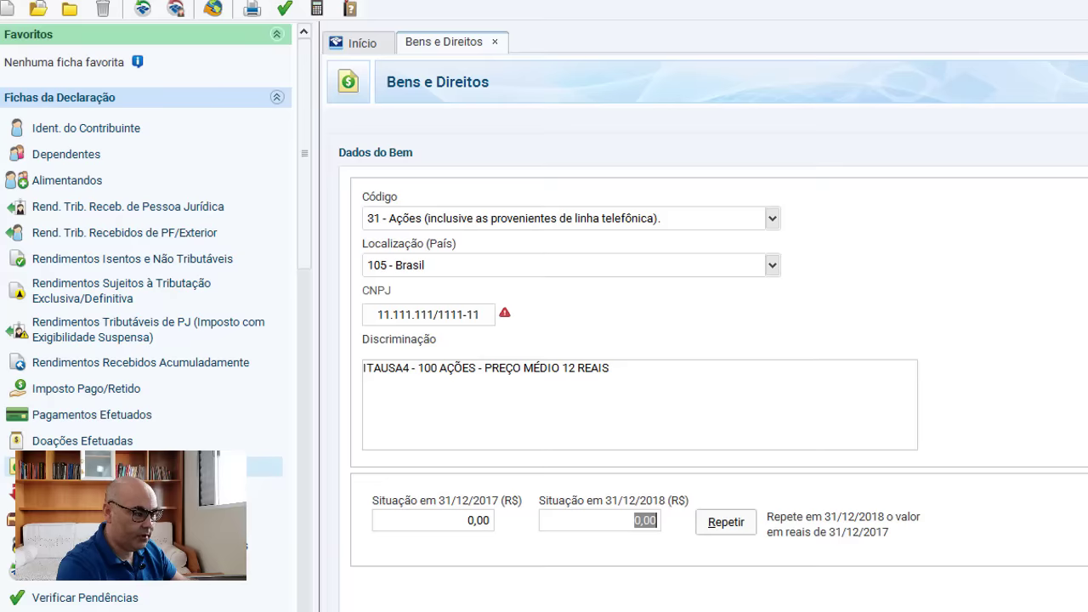
{"action": "type", "text": "120"}
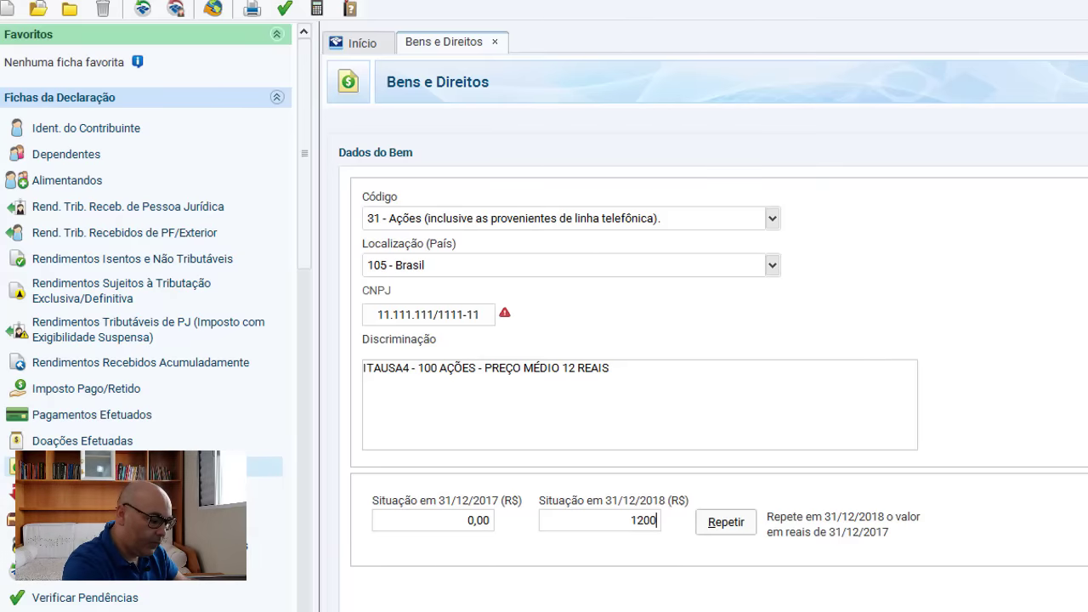
{"action": "type", "text": "00"}
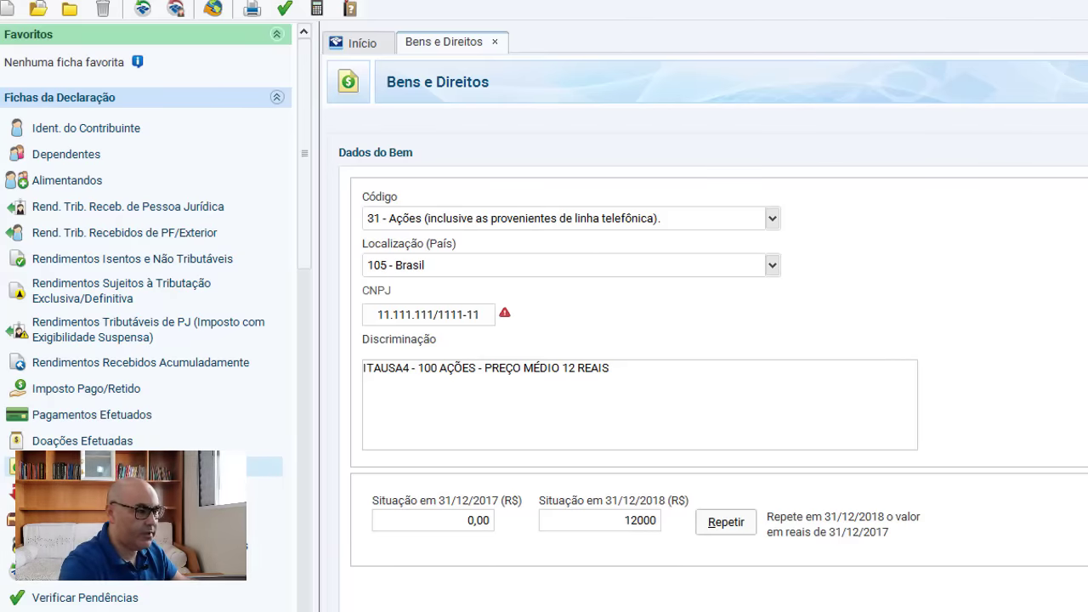
{"action": "key", "text": "BackSpace"}
{"action": "type", "text": ",00"}
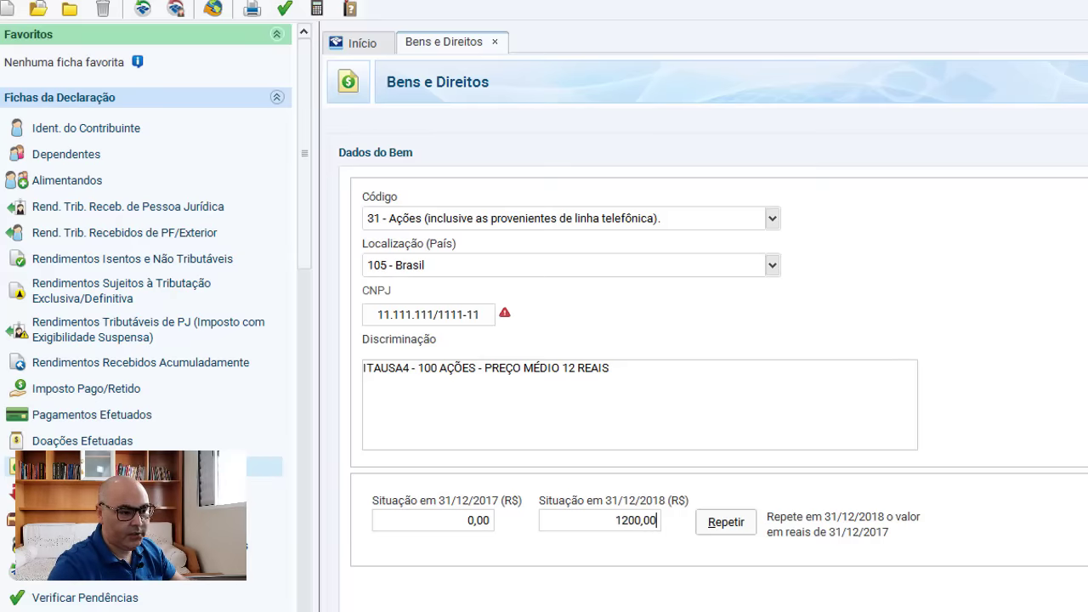
{"action": "key", "text": "Tab"}
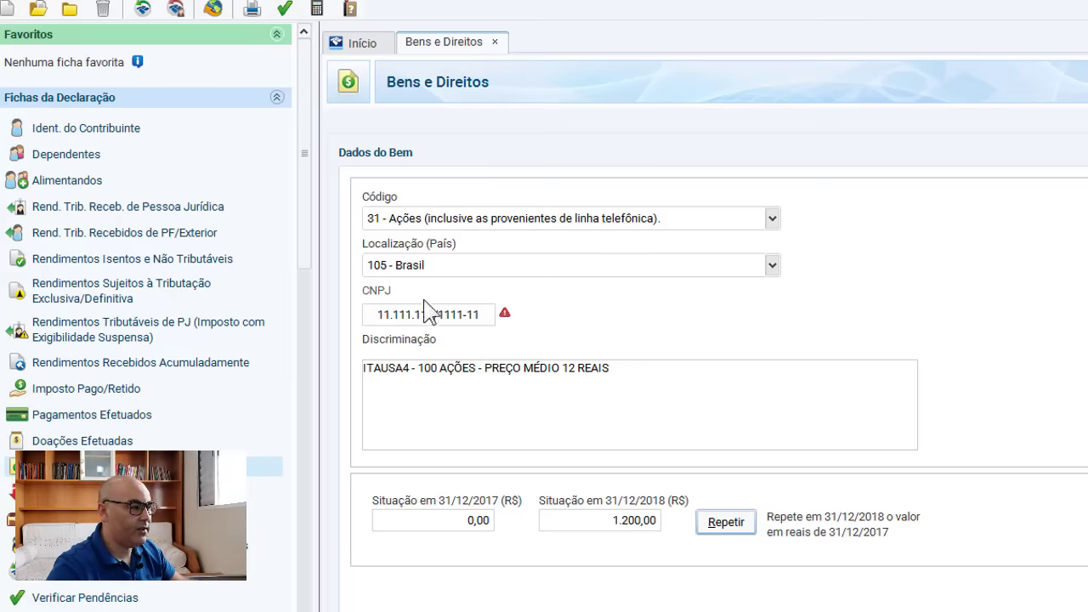
Step: Change the asset's code to "73 - Fundo de Investimento Imobiliário"
{"action": "left_click", "coordinate": [772, 218]}
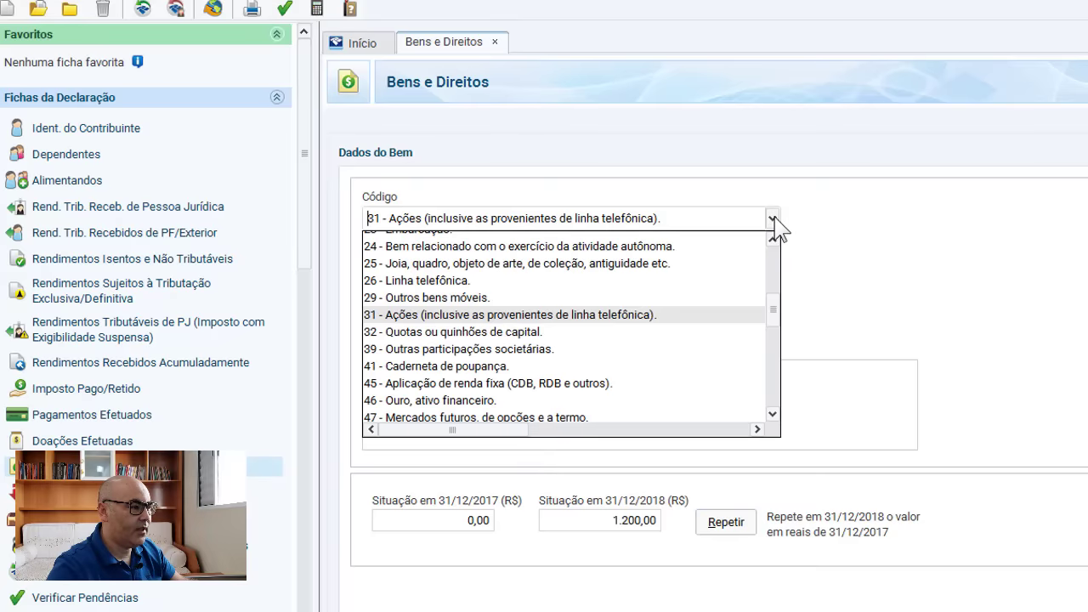
{"action": "scroll", "coordinate": [661, 325], "scroll_direction": "down", "scroll_amount": 1}
{"action": "scroll", "coordinate": [661, 330], "scroll_direction": "down", "scroll_amount": 7}
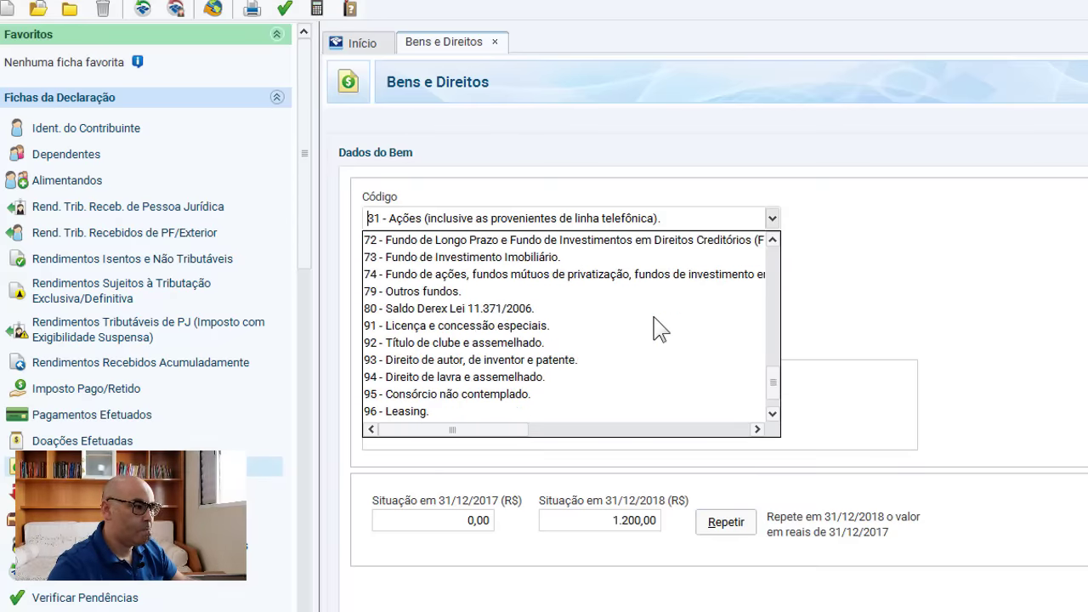
{"action": "left_click", "coordinate": [414, 258]}
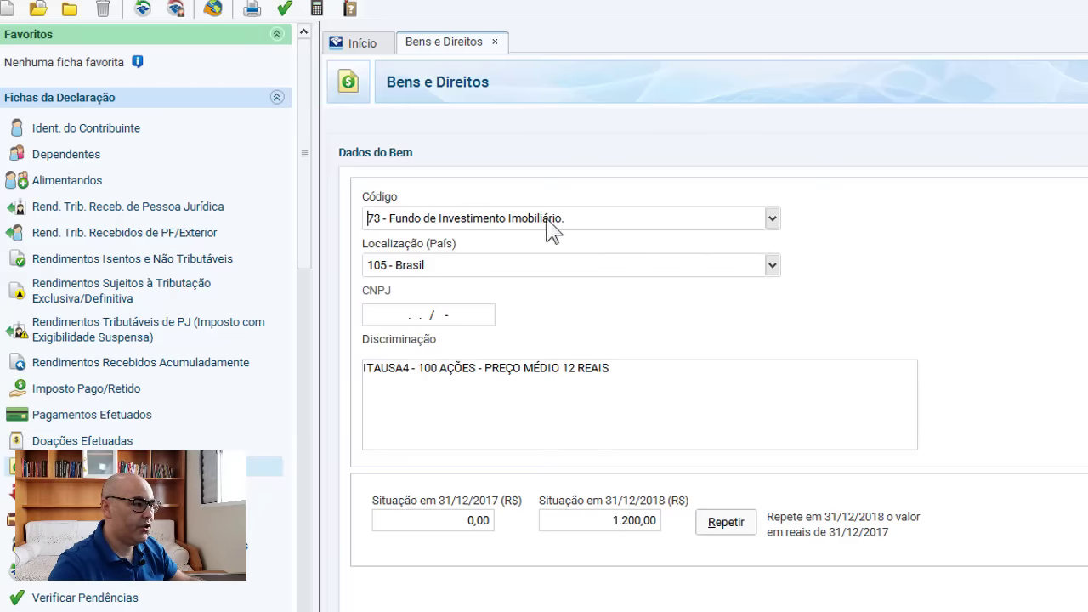
{"action": "left_click", "coordinate": [438, 266]}
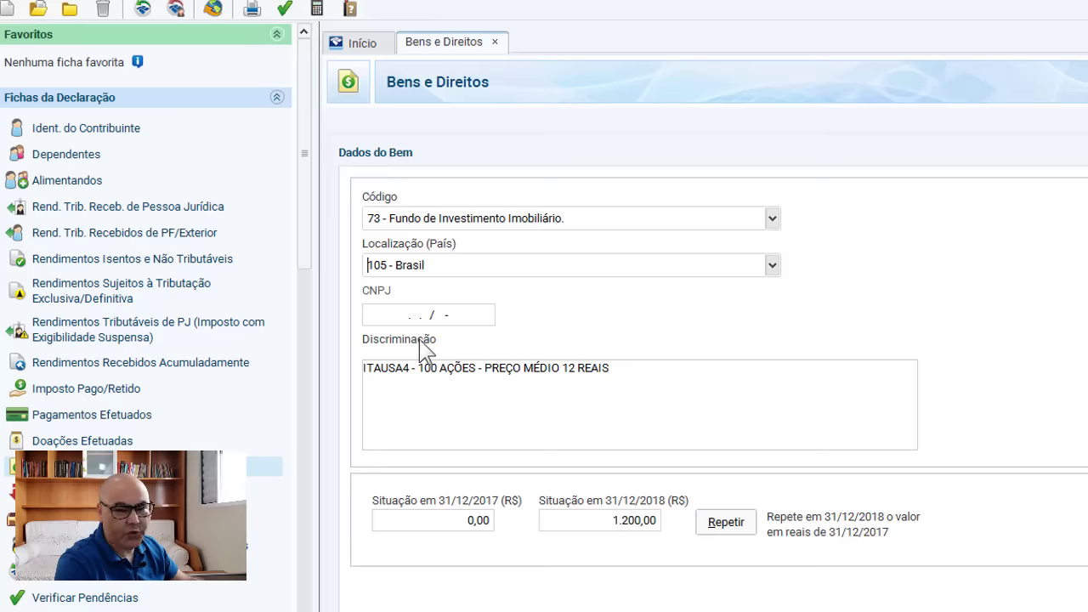
Step: Fill in the CNPJ field of the real estate fund entry with a placeholder number
{"action": "left_click", "coordinate": [411, 319]}
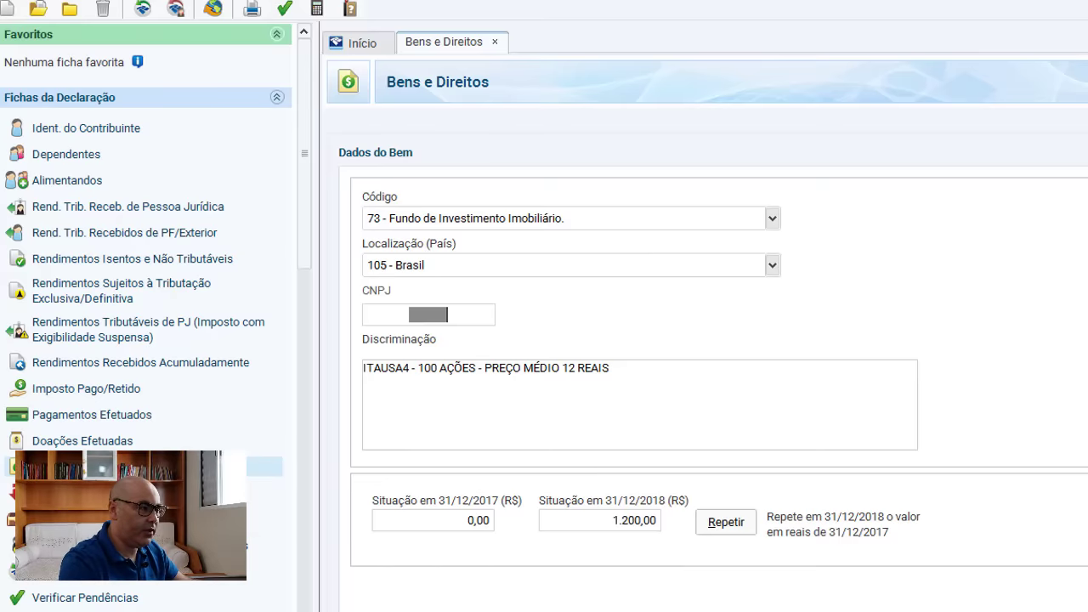
{"action": "type", "text": "1111111"}
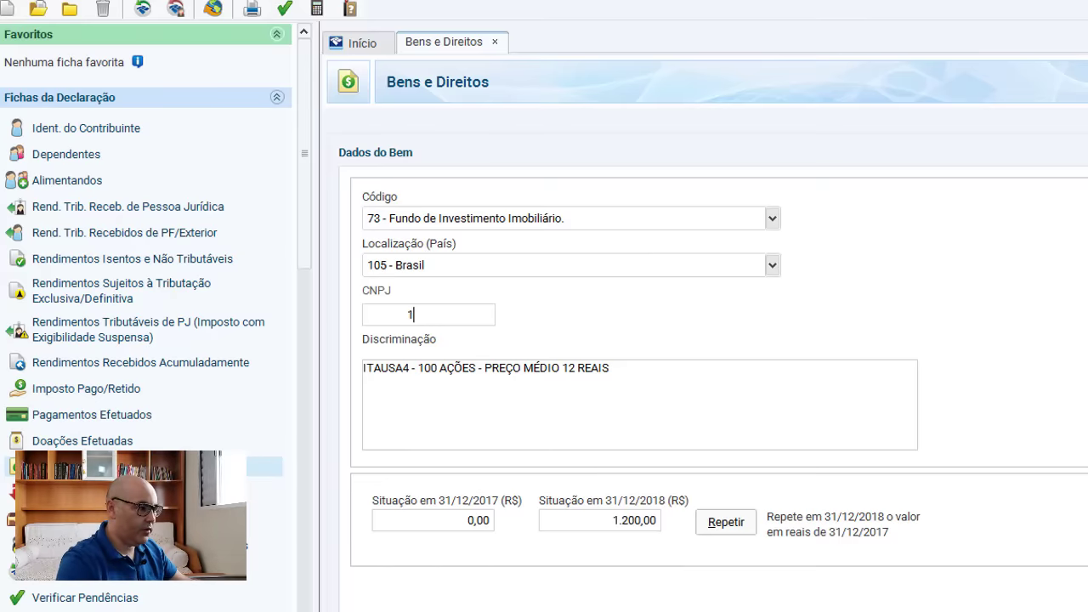
{"action": "type", "text": "11"}
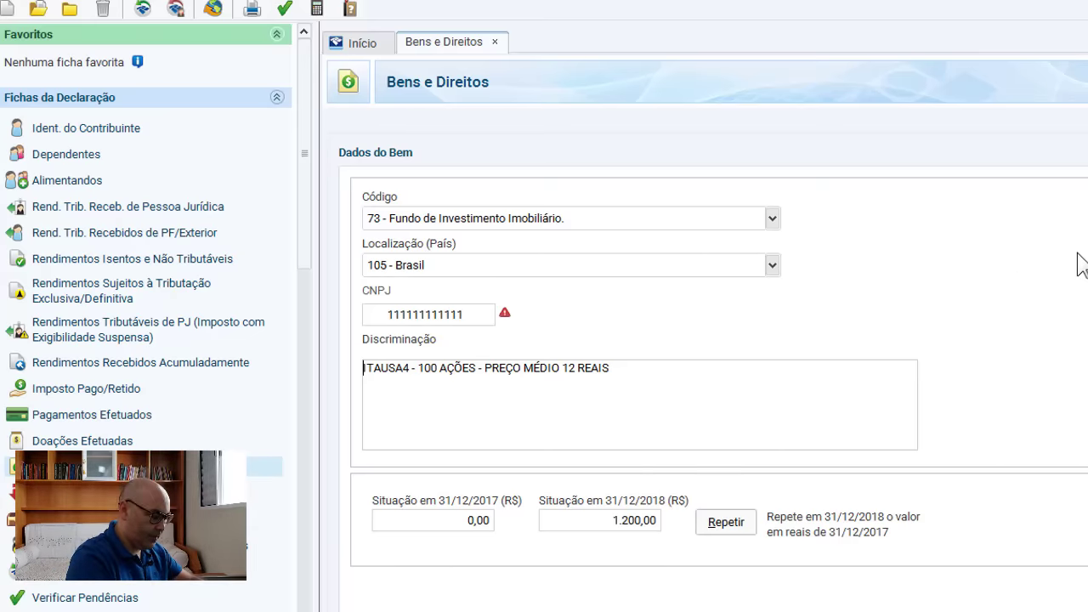
Step: Replace the ticker ITAUSA4 at the start of the Discriminação text with ABCP11
{"action": "key", "text": "shift+Right"}
{"action": "key", "text": "shift+Right"}
{"action": "key", "text": "shift+Right"}
{"action": "type", "text": "ABC"}
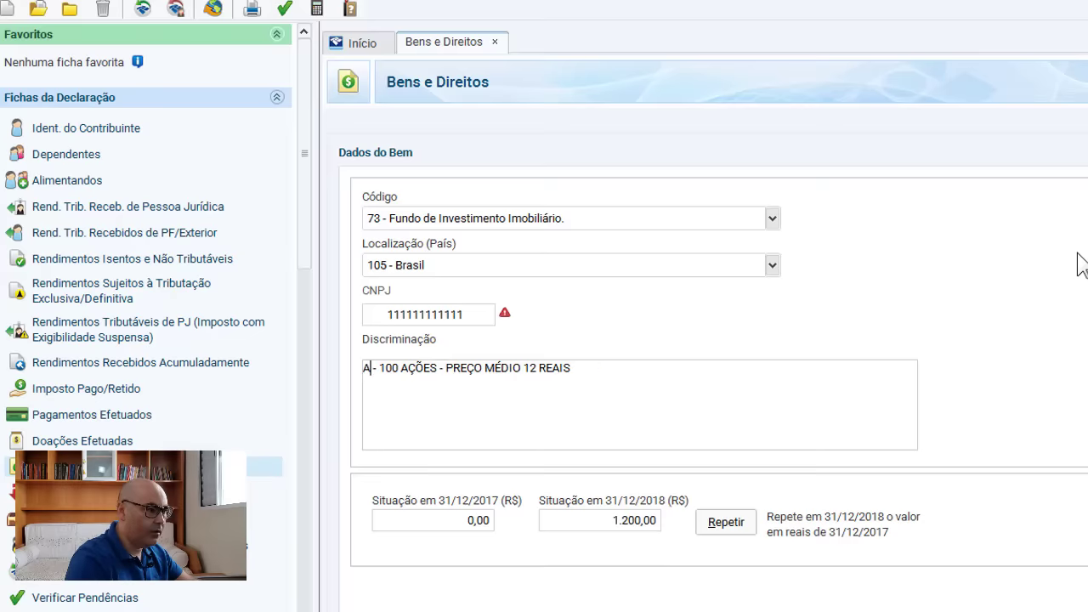
{"action": "type", "text": "P11"}
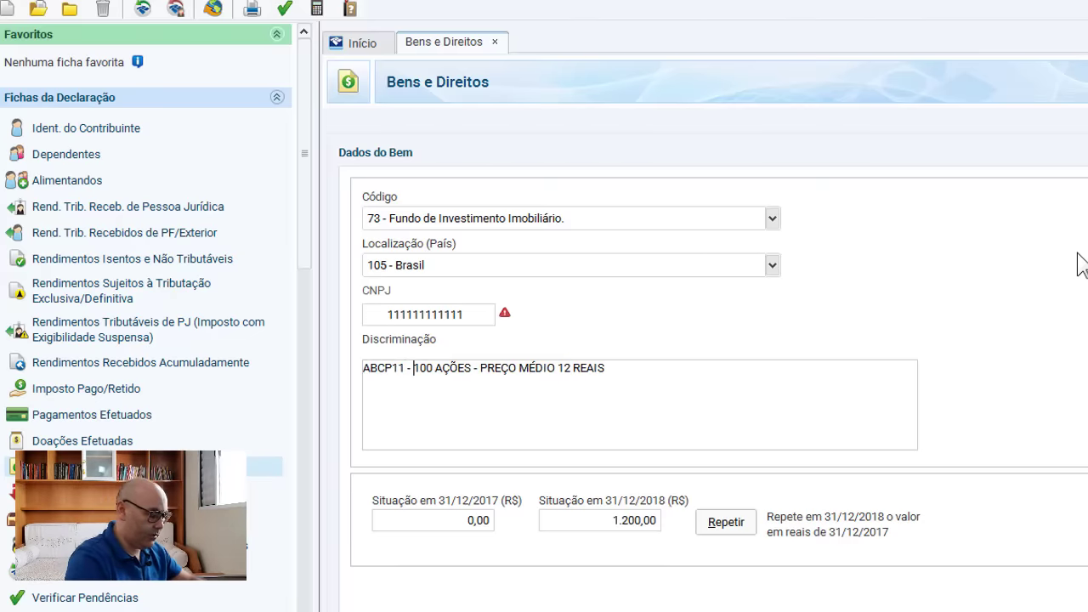
Step: In the Discriminação text, replace the word AÇÕES with COTAS and set the average price to 90,00
{"action": "key", "text": "Right"}
{"action": "key", "text": "Right"}
{"action": "key", "text": "Right"}
{"action": "key", "text": "Right"}
{"action": "key", "text": "shift+Right"}
{"action": "key", "text": "shift+Right"}
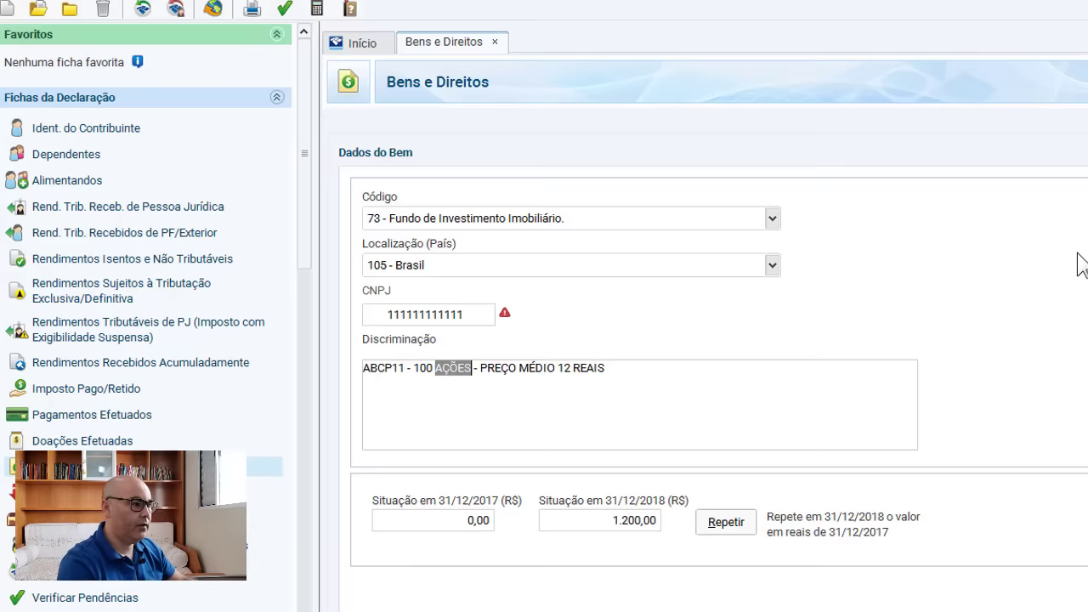
{"action": "type", "text": "COTAS"}
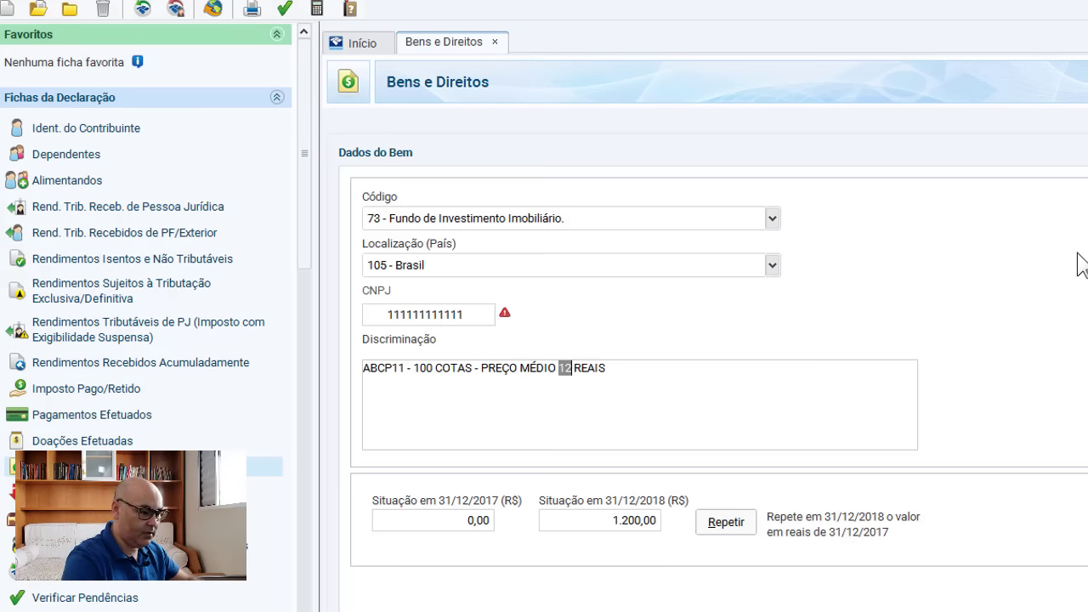
{"action": "type", "text": "90"}
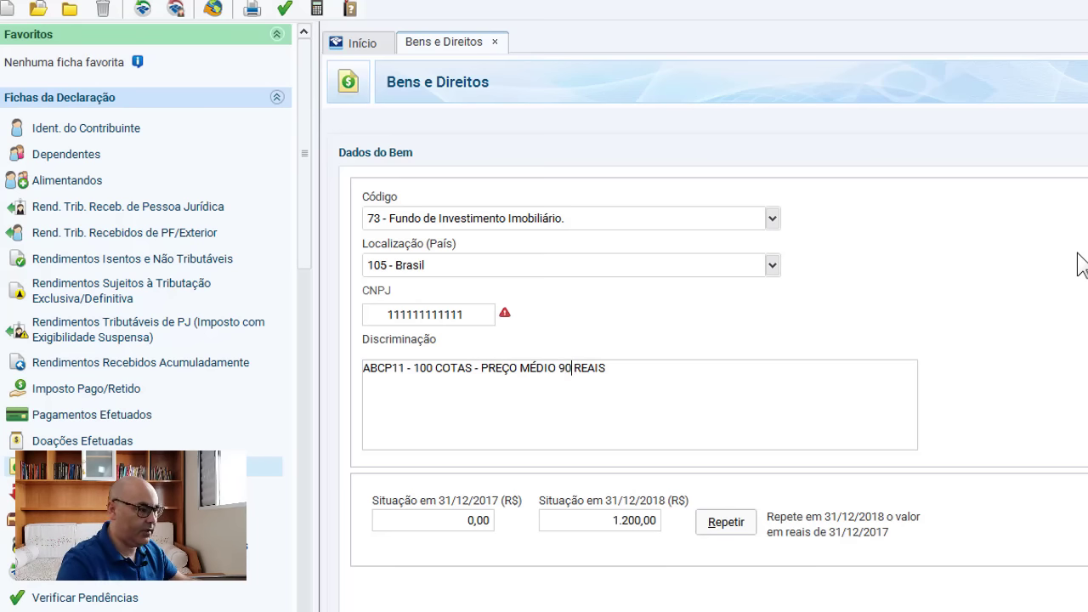
{"action": "type", "text": ",00"}
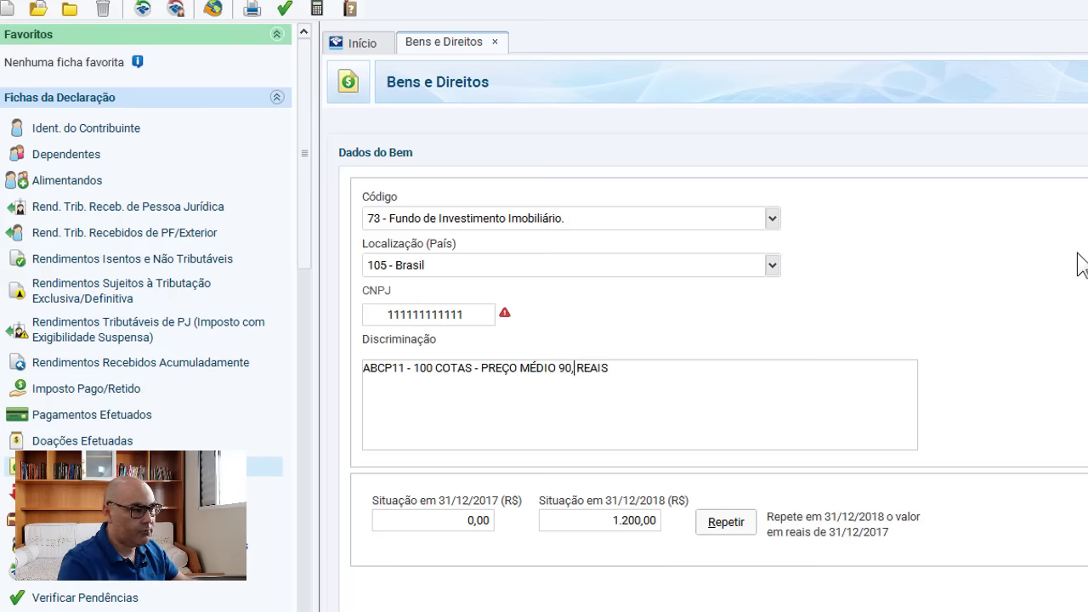
{"action": "key", "text": "Tab"}
{"action": "key", "text": "Tab"}
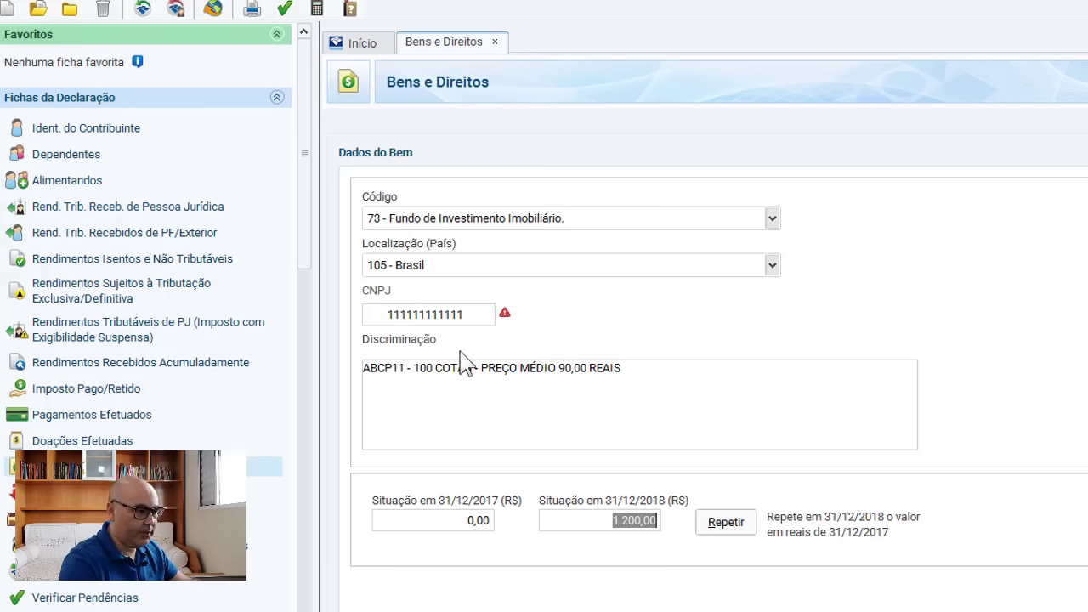
Step: Set the real estate fund entry's "Situação em 31/12/2018 (R$)" value to 9.000,00
{"action": "type", "text": "9.0"}
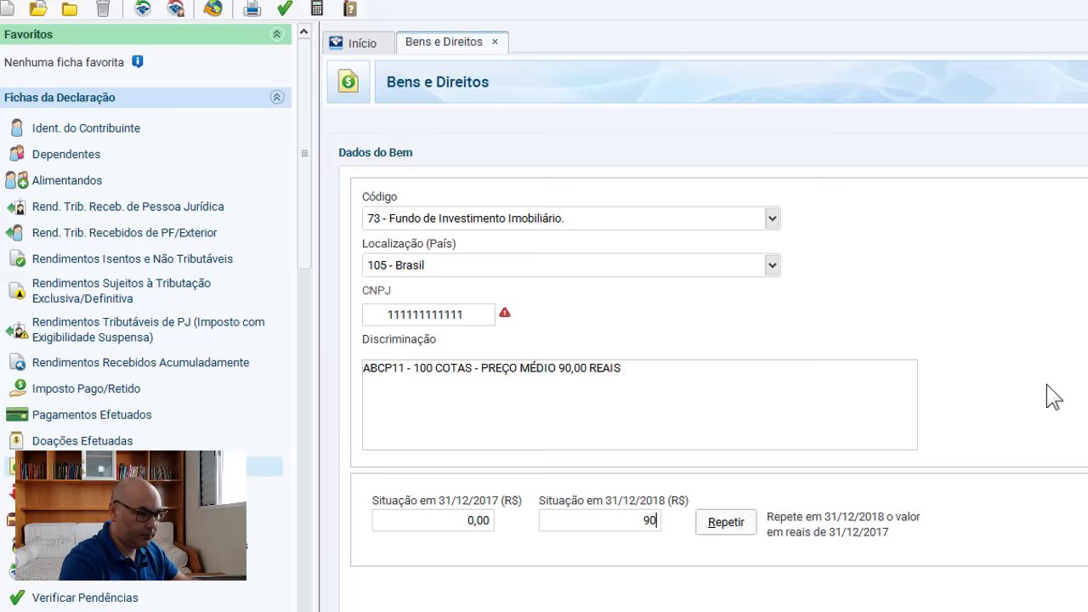
{"action": "type", "text": "0"}
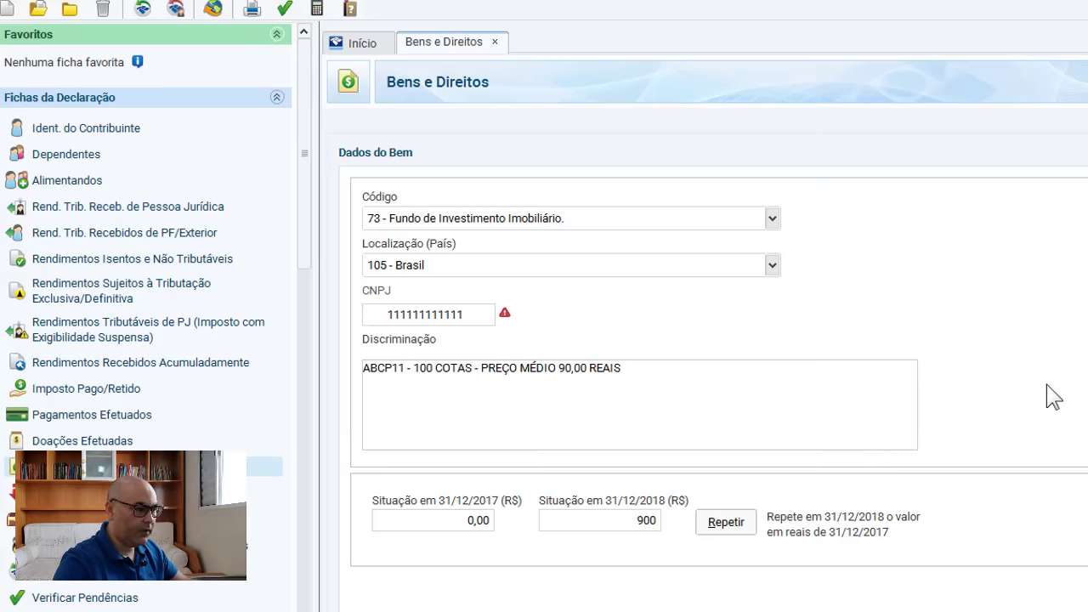
{"action": "type", "text": "0,0"}
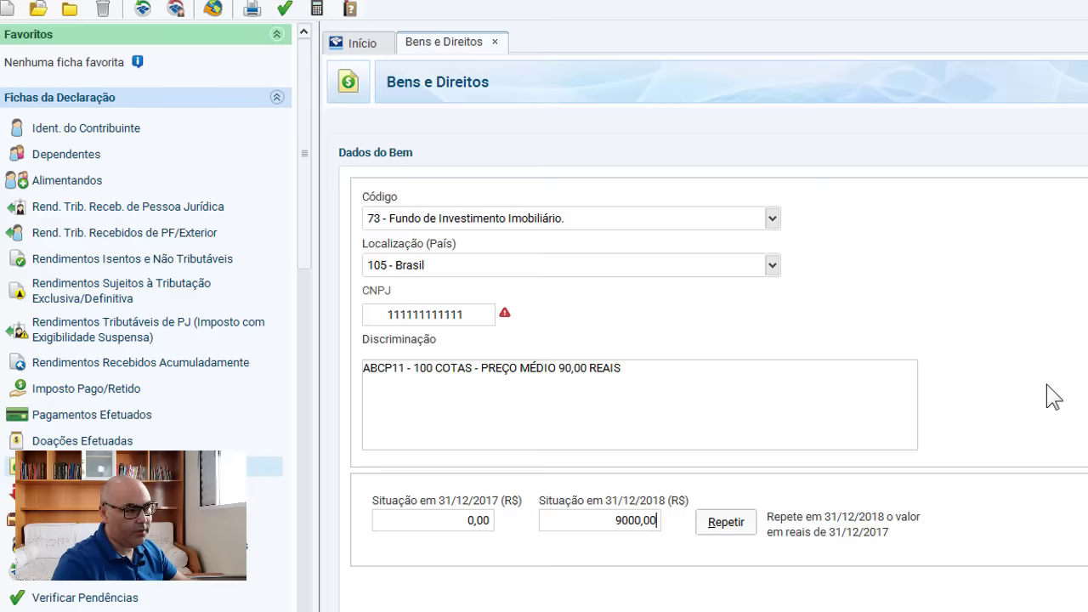
{"action": "type", "text": "0"}
{"action": "key", "text": "Tab"}
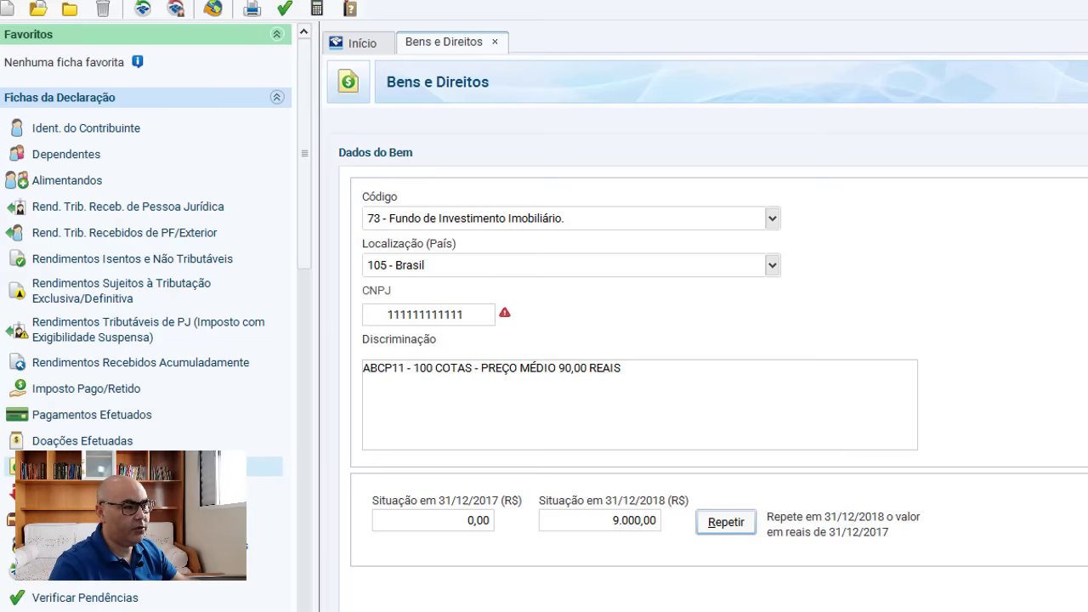
Step: Return to the Bens e Direitos list and review the declared assets
{"action": "left_click", "coordinate": [84, 467]}
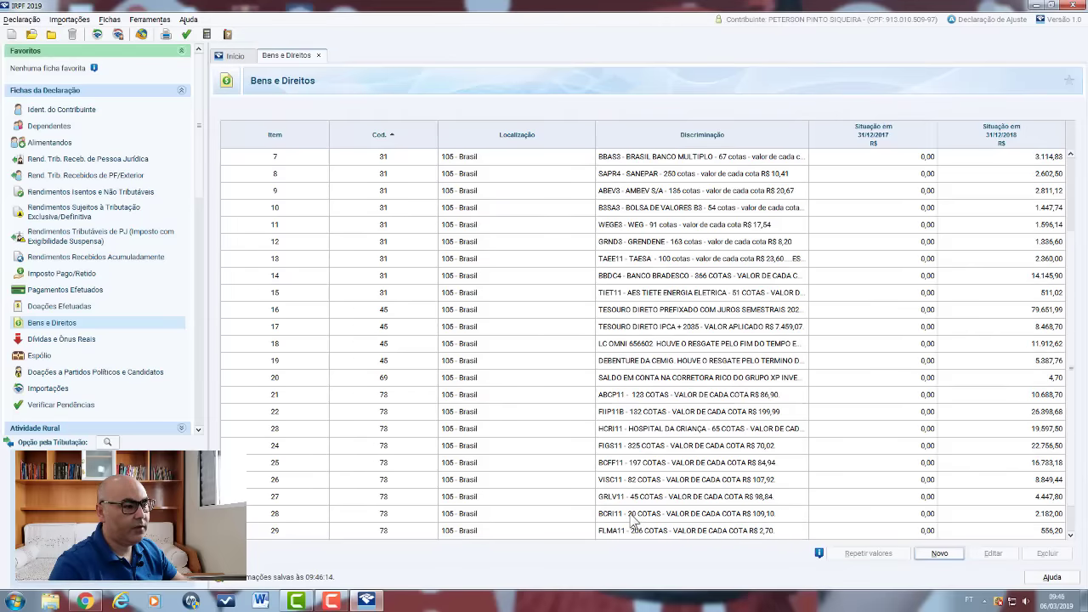
{"action": "scroll", "coordinate": [649, 448], "scroll_direction": "down", "scroll_amount": 1}
{"action": "scroll", "coordinate": [649, 449], "scroll_direction": "up", "scroll_amount": 3}
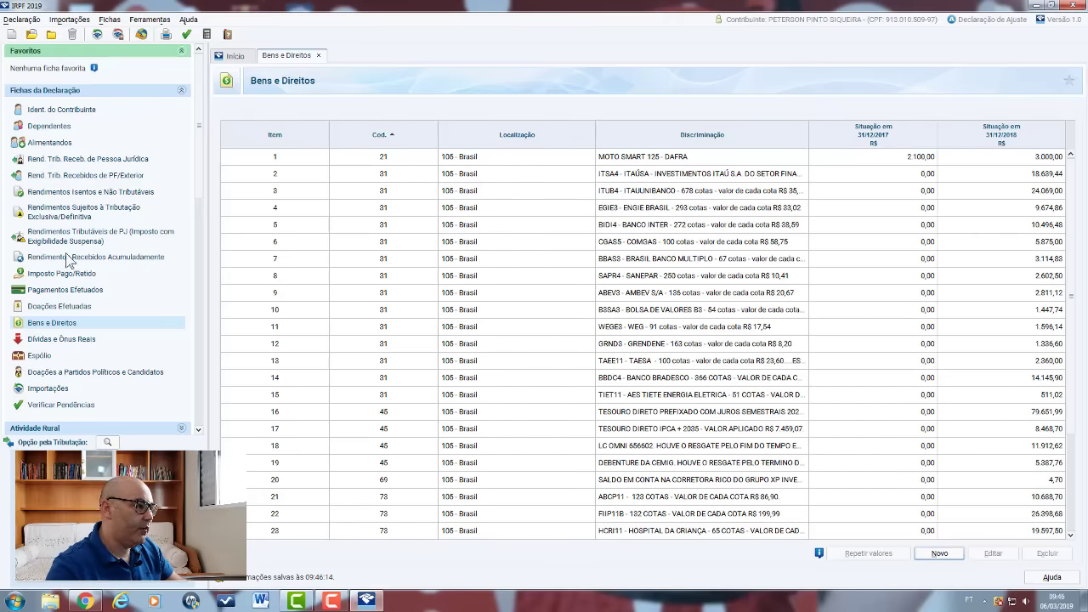
Step: Start a new entry in Rendimentos Isentos e Não Tributáveis with the income type "09 - Lucros e dividendos recebidos"
{"action": "left_click", "coordinate": [75, 193]}
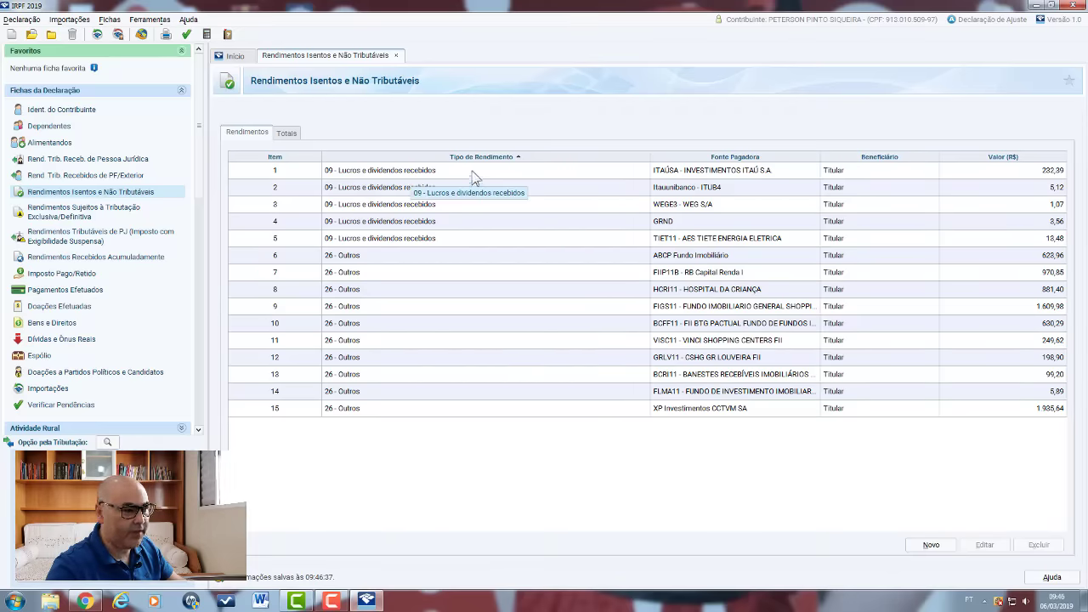
{"action": "left_click", "coordinate": [931, 546]}
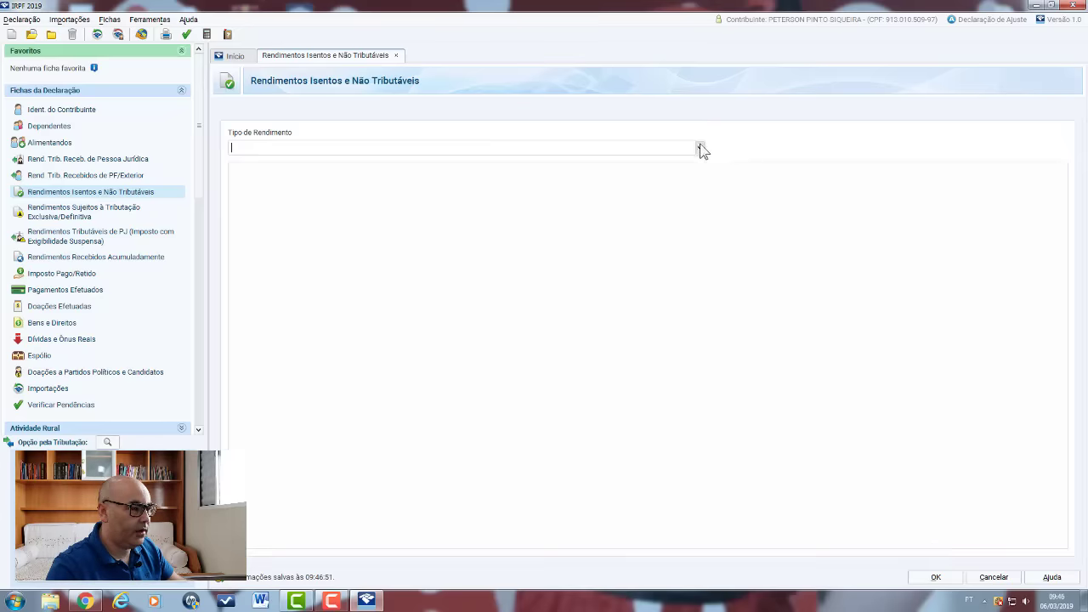
{"action": "left_click", "coordinate": [700, 148]}
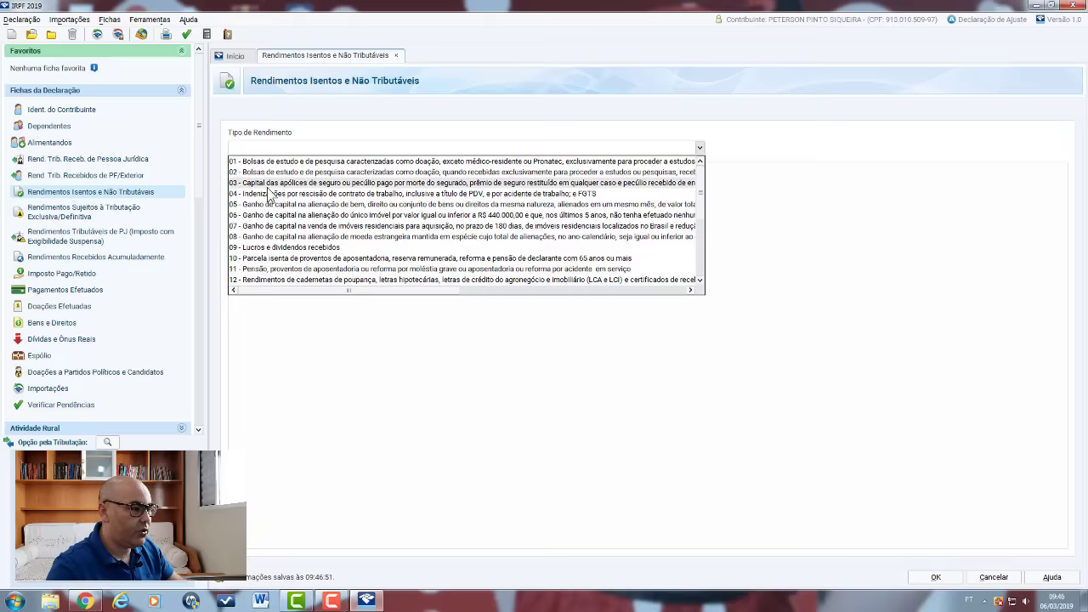
{"action": "scroll", "coordinate": [269, 193], "scroll_direction": "down", "scroll_amount": 3}
{"action": "scroll", "coordinate": [272, 189], "scroll_direction": "down", "scroll_amount": 1}
{"action": "scroll", "coordinate": [270, 217], "scroll_direction": "up", "scroll_amount": 4}
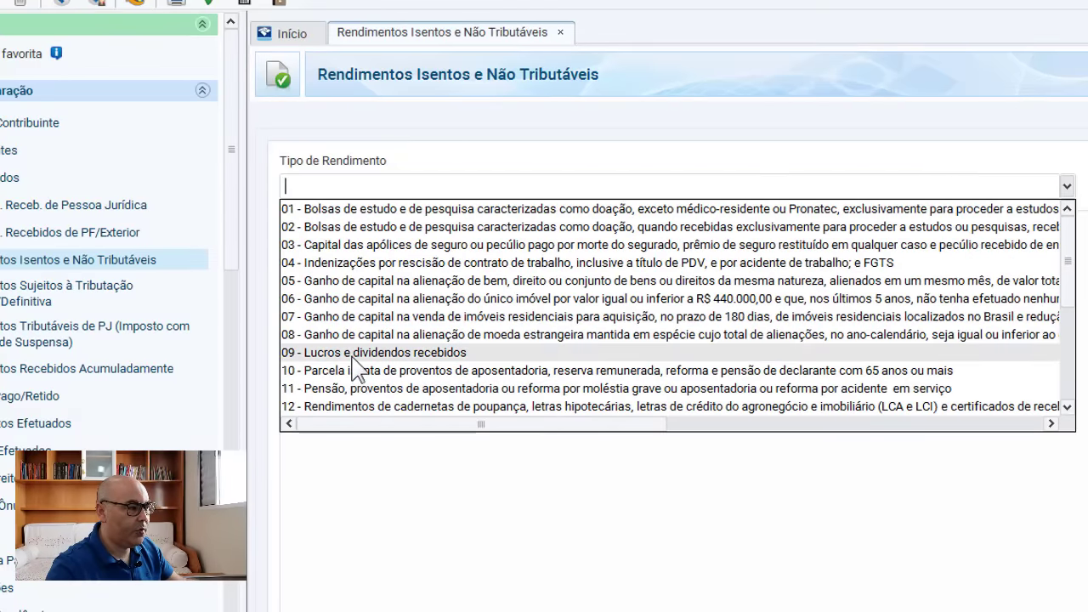
{"action": "left_click", "coordinate": [359, 352]}
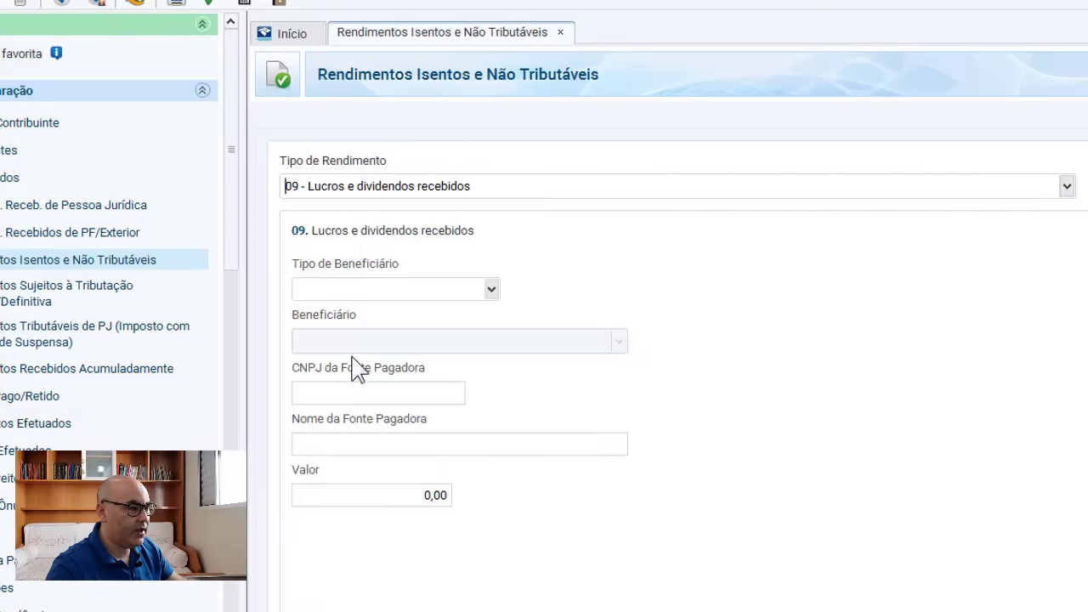
Step: Set the dividend entry's beneficiary type to Titular and fill in the paying source's CNPJ with a placeholder number
{"action": "left_click", "coordinate": [493, 290]}
{"action": "left_click", "coordinate": [332, 311]}
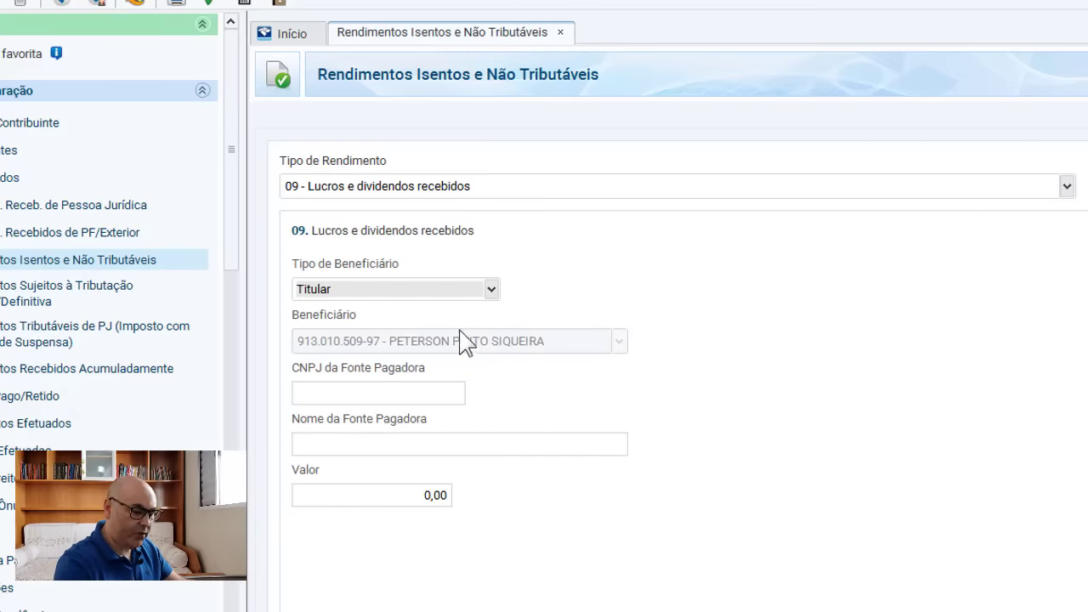
{"action": "left_click", "coordinate": [363, 393]}
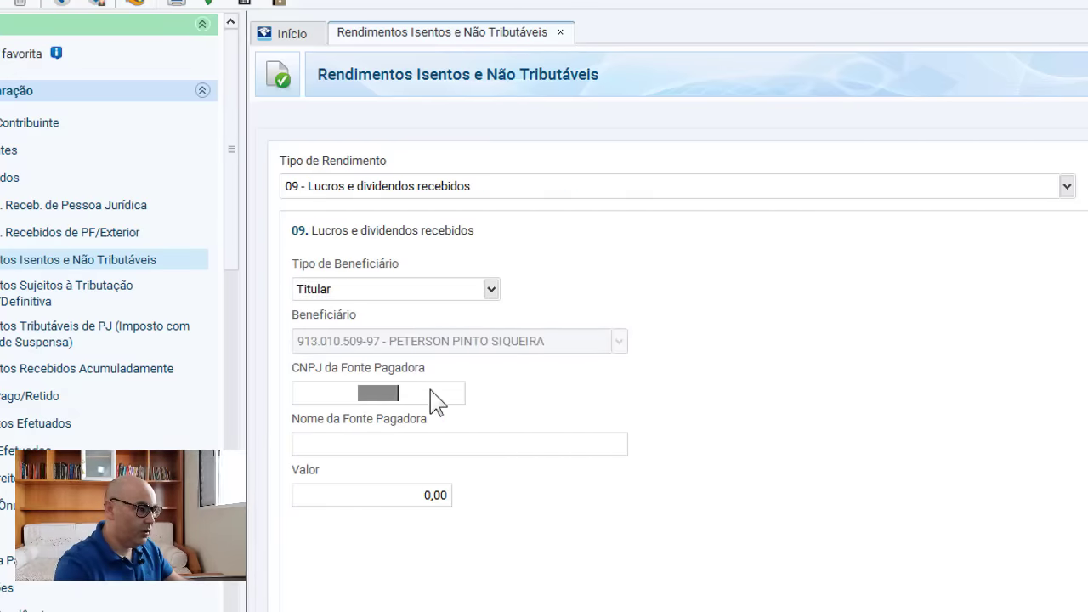
{"action": "type", "text": "1111111"}
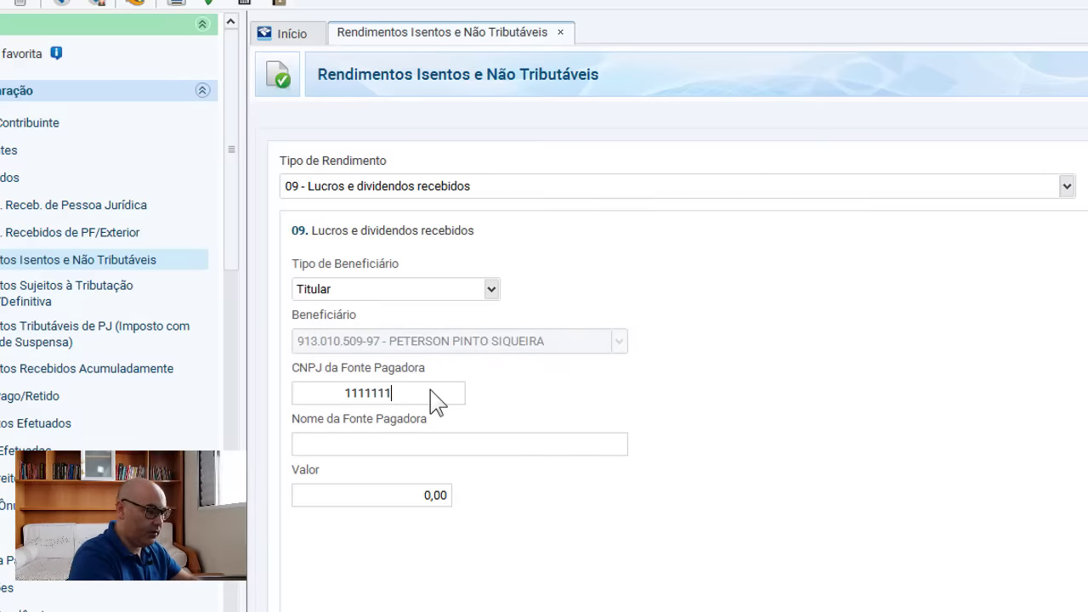
Step: Enter ITAUSA as the name of the paying source and set the dividend amount to 100 reais
{"action": "left_click", "coordinate": [423, 445]}
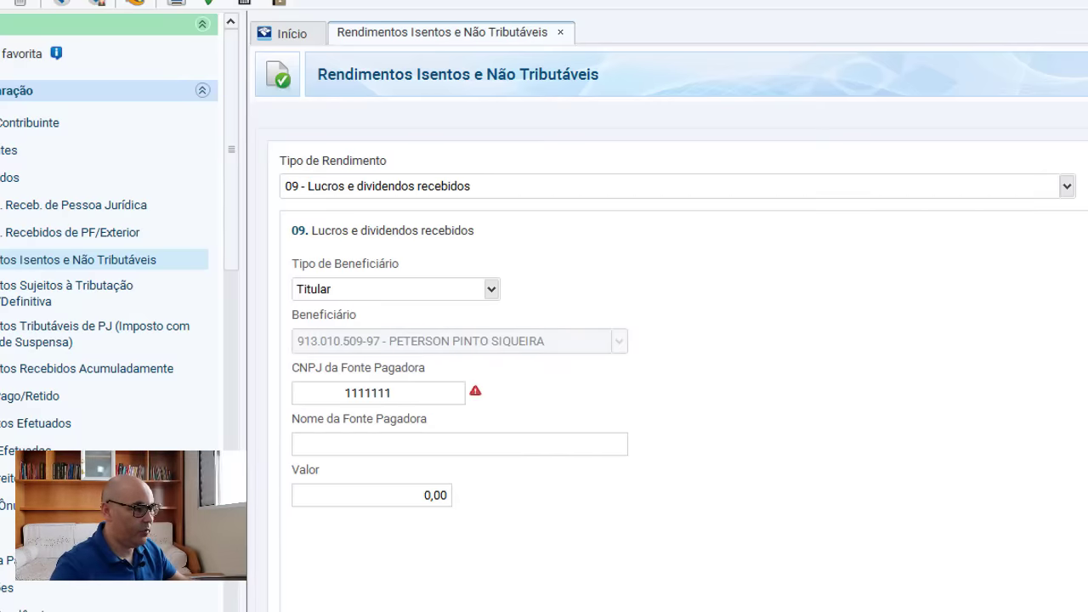
{"action": "type", "text": "ITAUSA"}
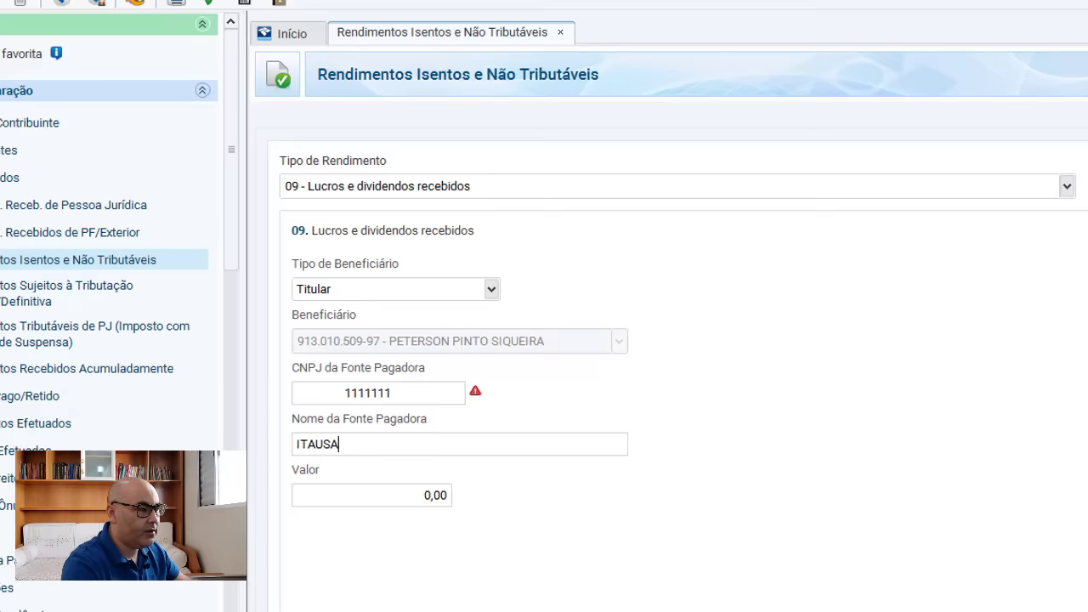
{"action": "key", "text": "Tab"}
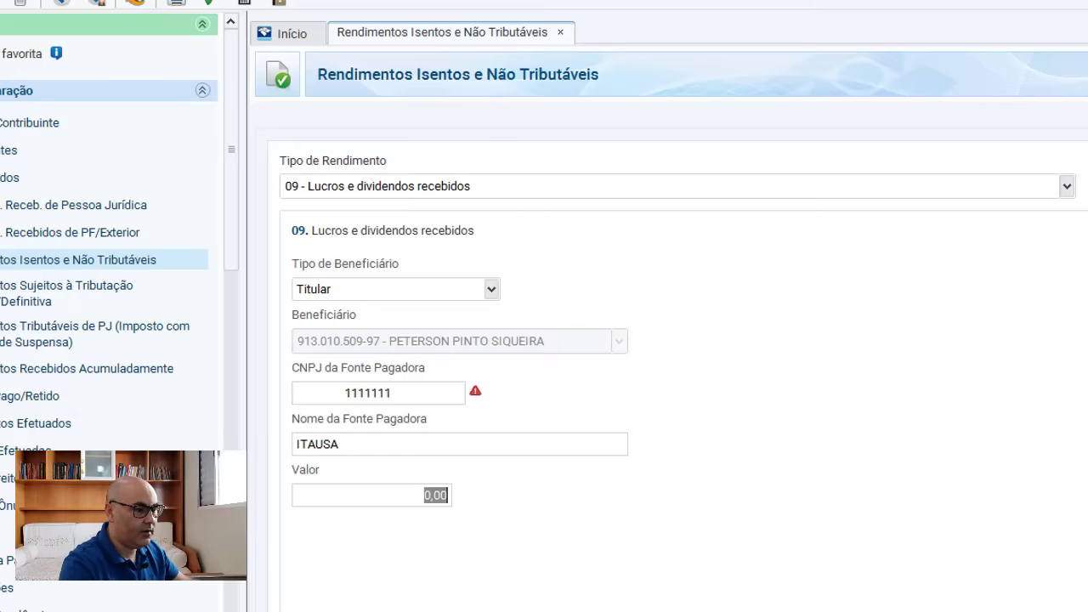
{"action": "type", "text": "100,0"}
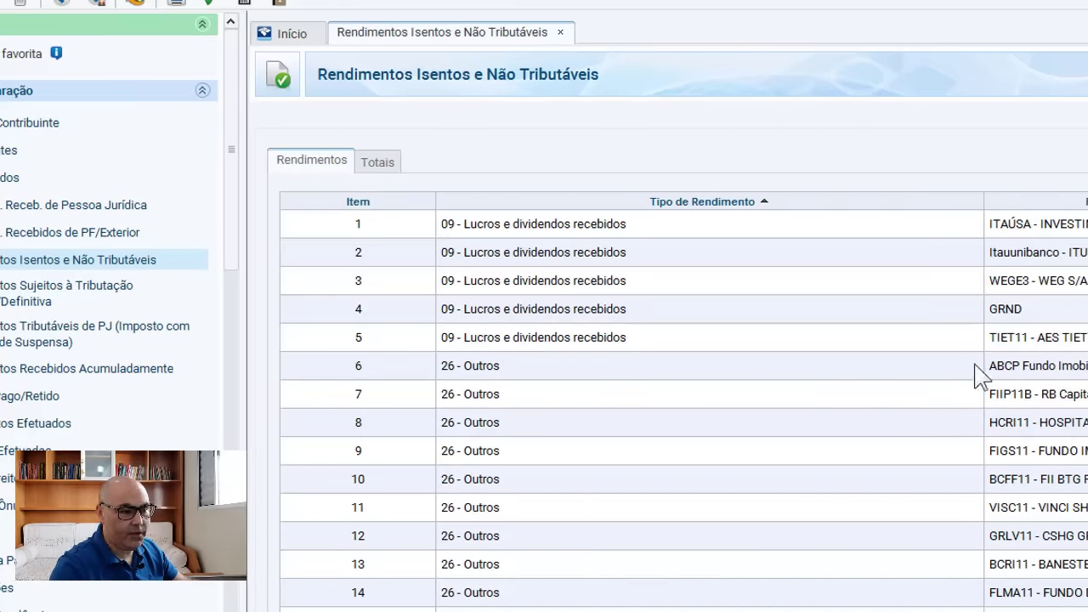
Step: Open the existing "26 - Outros" entry for ABCP Fundo Imobiliário to examine how its income is declared
{"action": "left_click", "coordinate": [487, 367]}
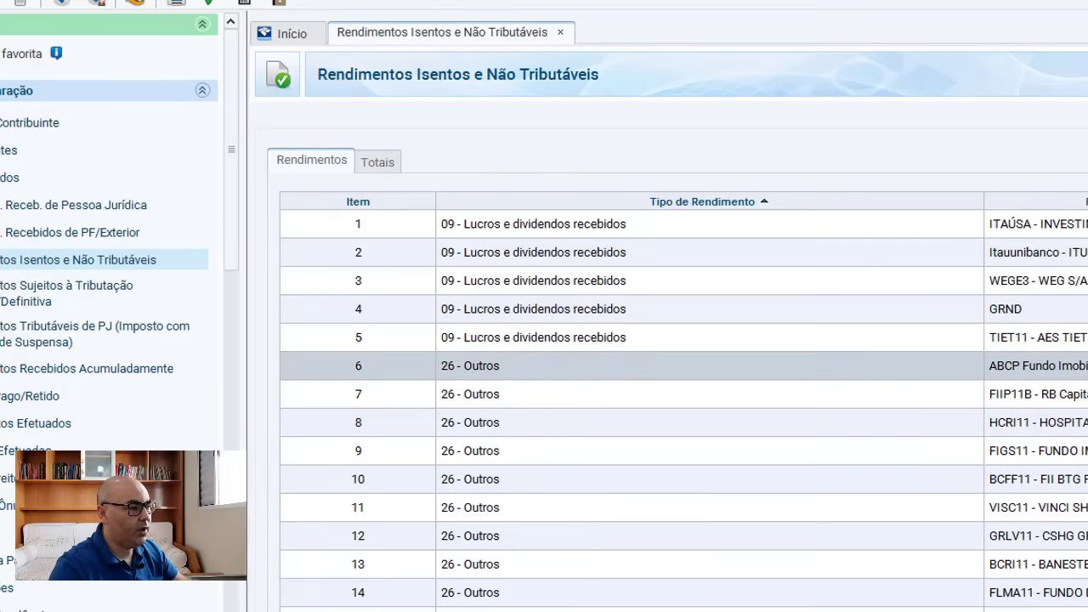
{"action": "left_click", "coordinate": [1084, 608]}
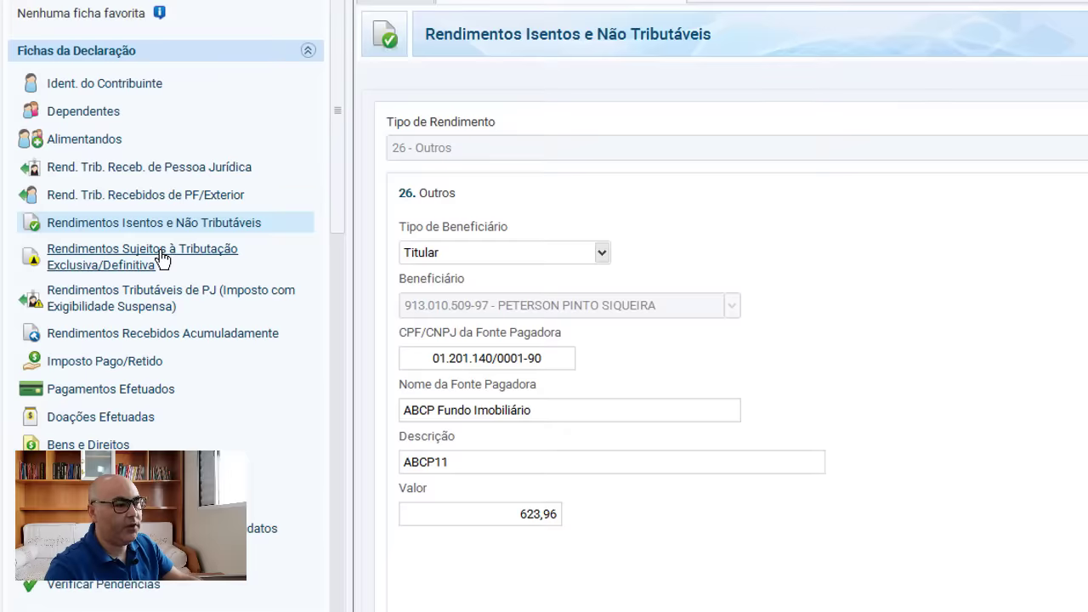
Step: Open the first "10 - Juros sobre capital próprio" entry in the Rendimentos Sujeitos à Tributação Exclusiva/Definitiva sheet for review
{"action": "left_click", "coordinate": [58, 293]}
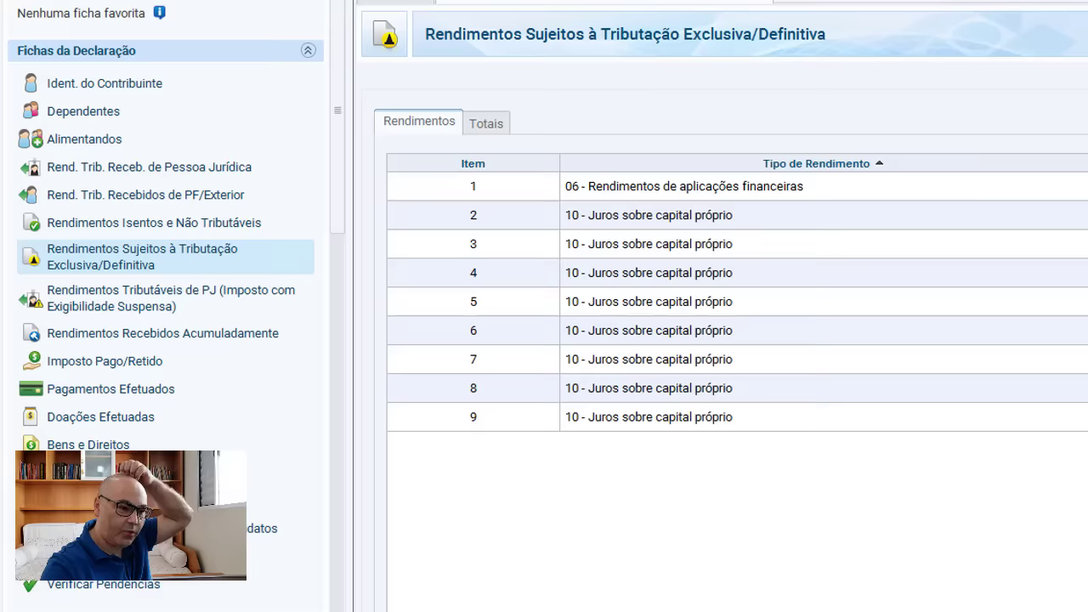
{"action": "left_click", "coordinate": [650, 220]}
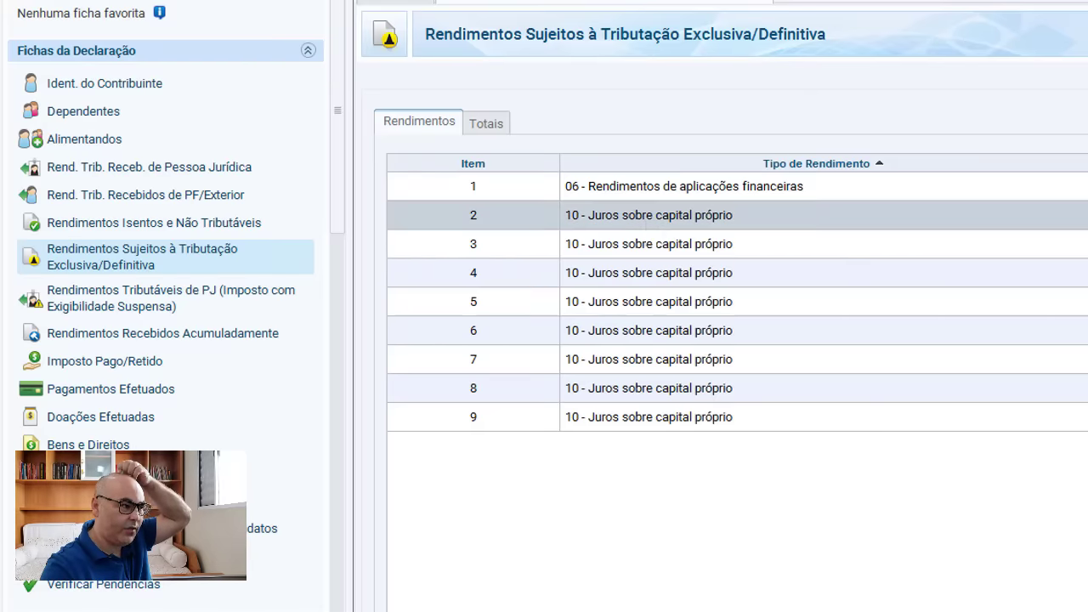
{"action": "left_click", "coordinate": [1055, 608]}
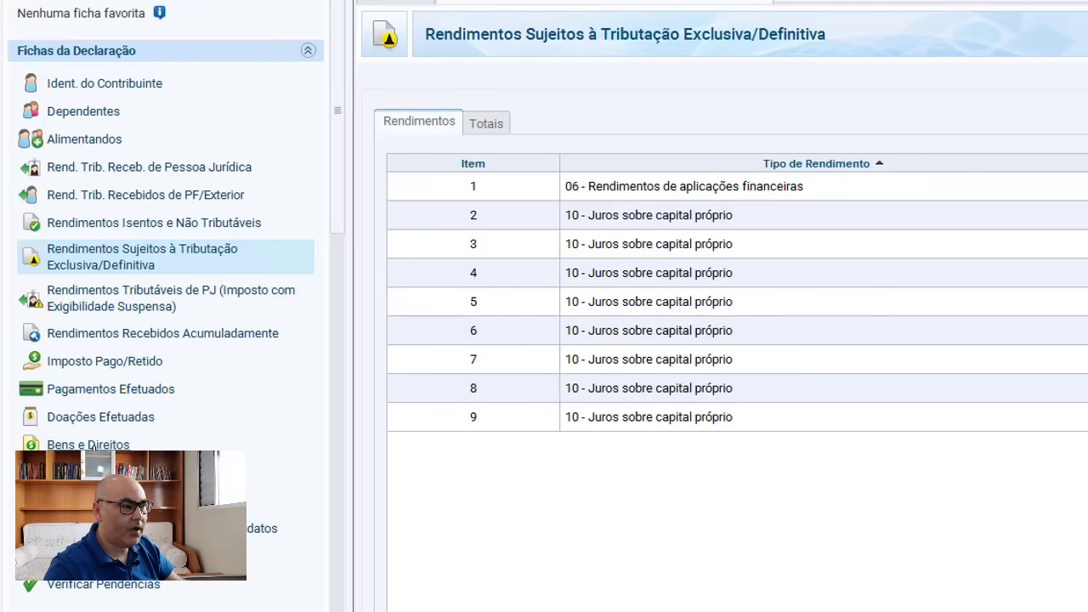
Step: Go back to the Bens e Direitos sheet and start a new asset entry
{"action": "left_click", "coordinate": [88, 445]}
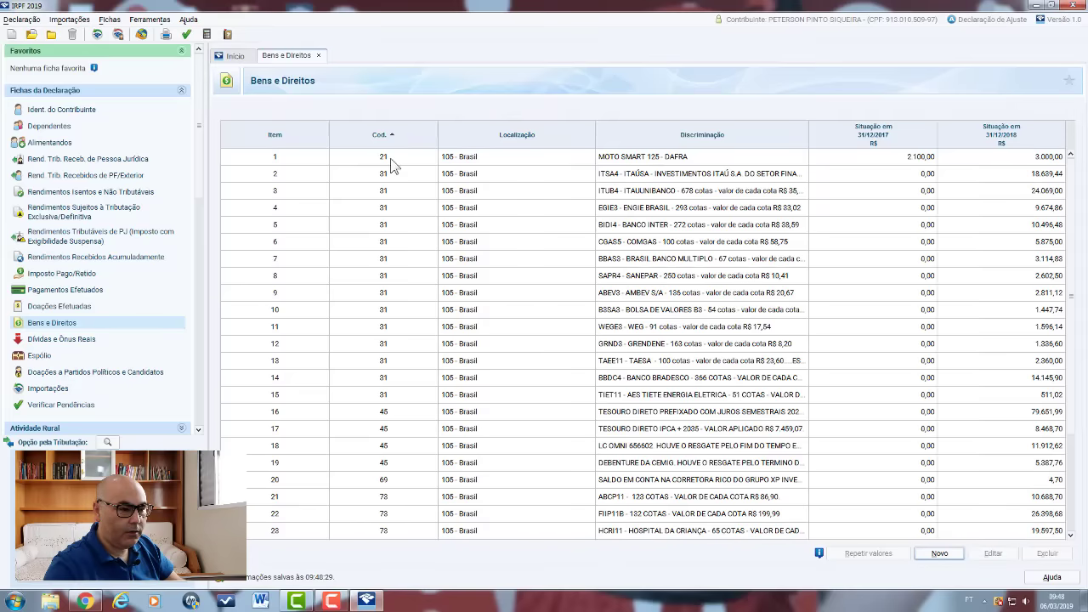
{"action": "left_click", "coordinate": [393, 162]}
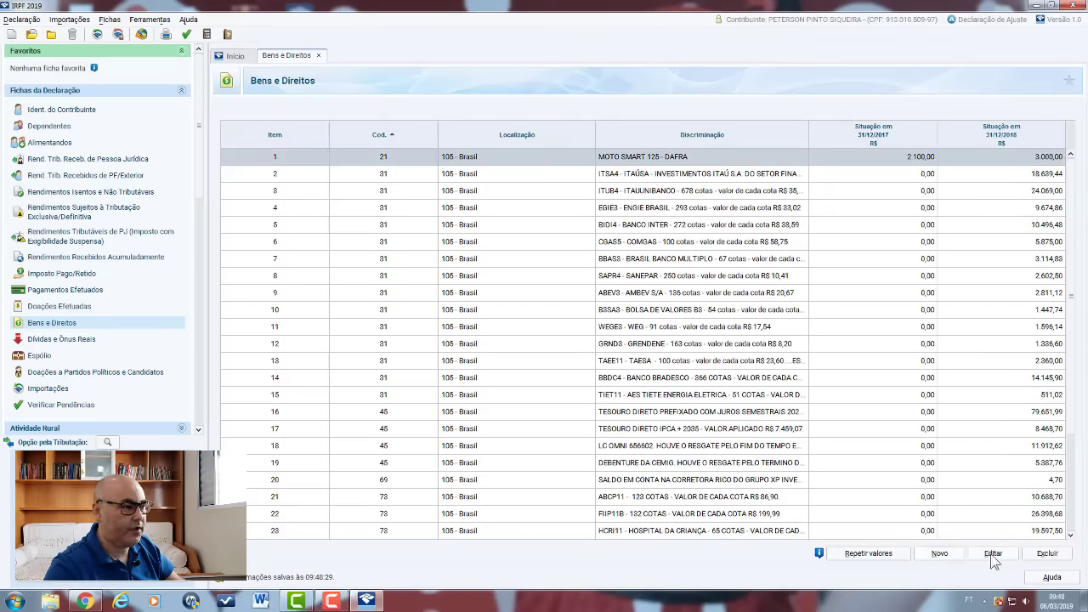
{"action": "left_click", "coordinate": [945, 557]}
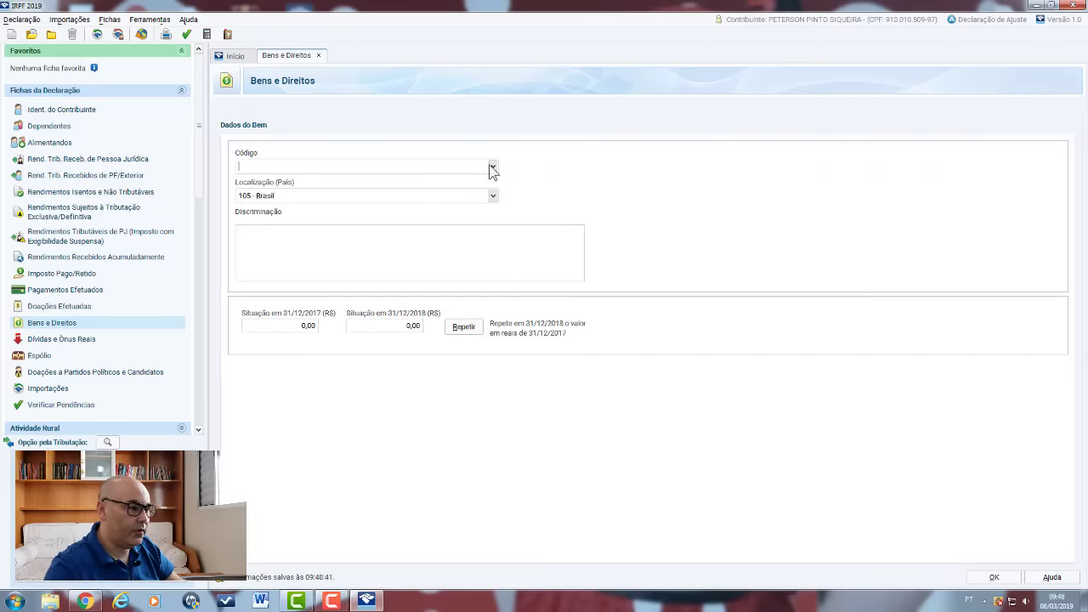
Step: Look through the available asset codes and set the new entry's code to "31 - Ações (inclusive as provenientes de linha telefônica)"
{"action": "left_click", "coordinate": [494, 168]}
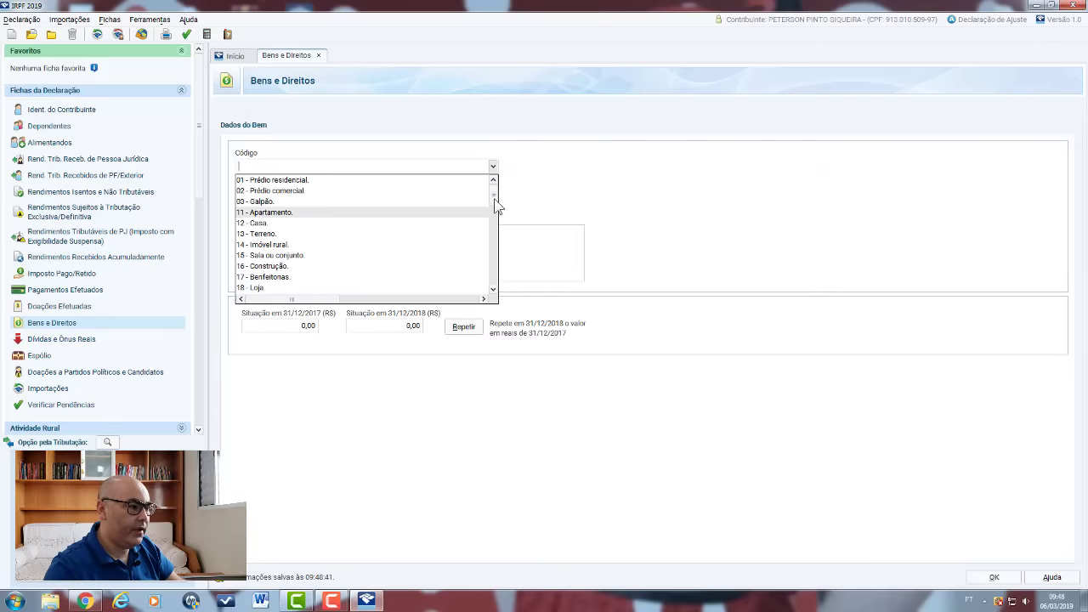
{"action": "left_click_drag", "start_coordinate": [494, 201], "coordinate": [416, 226]}
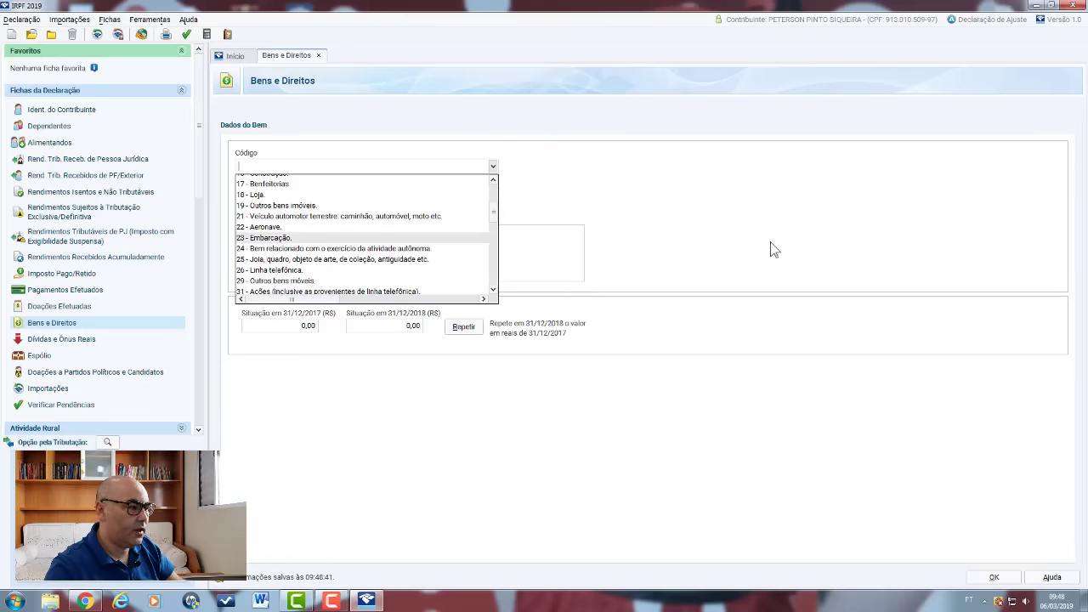
{"action": "scroll", "coordinate": [302, 196], "scroll_direction": "down", "scroll_amount": 10}
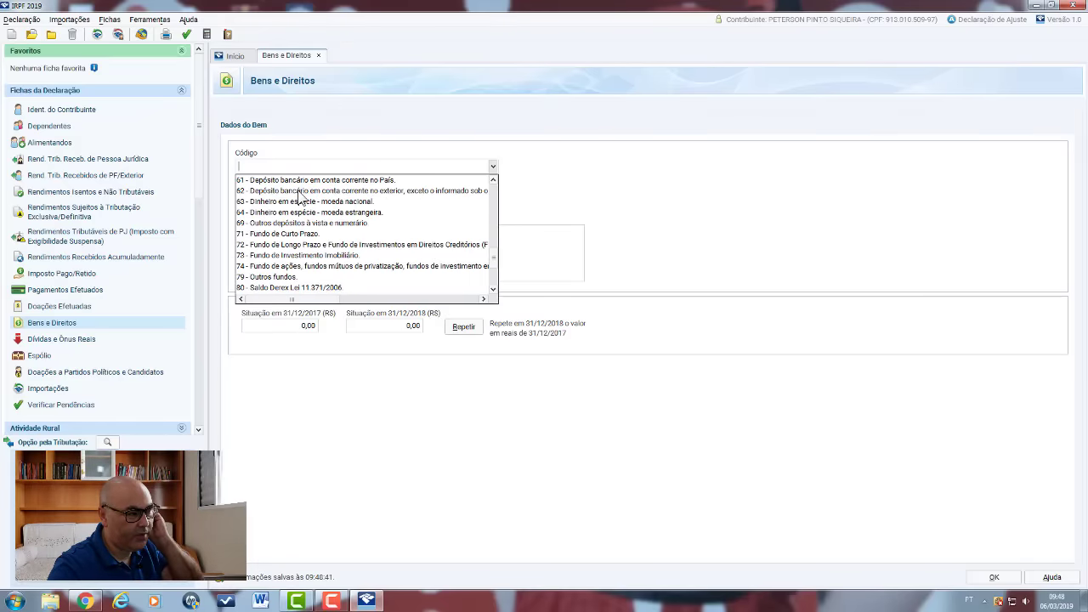
{"action": "scroll", "coordinate": [299, 197], "scroll_direction": "down", "scroll_amount": 3}
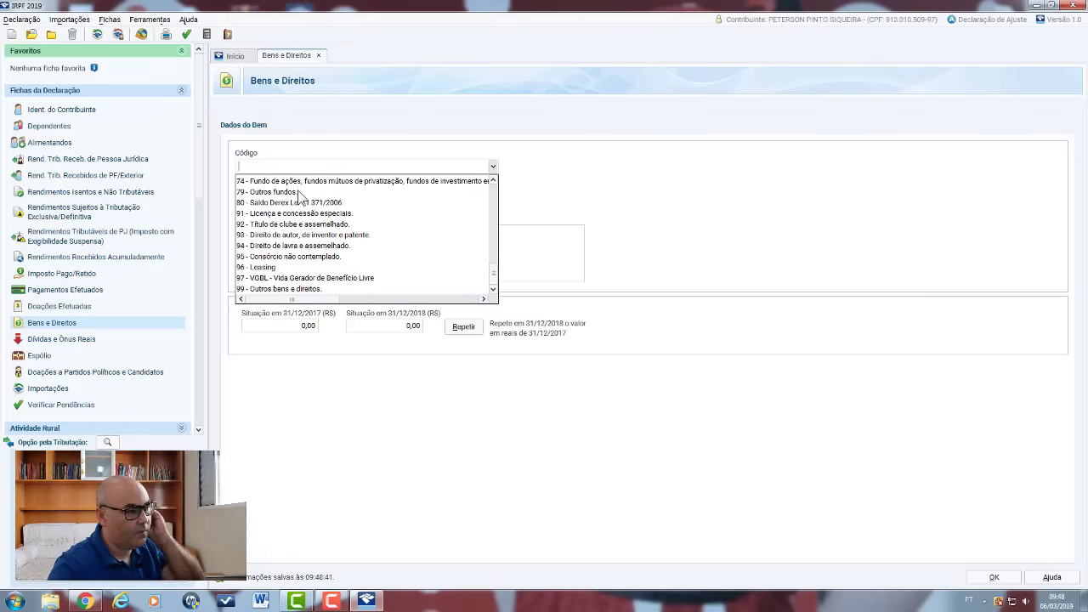
{"action": "scroll", "coordinate": [300, 198], "scroll_direction": "up", "scroll_amount": 12}
{"action": "scroll", "coordinate": [299, 198], "scroll_direction": "down", "scroll_amount": 3}
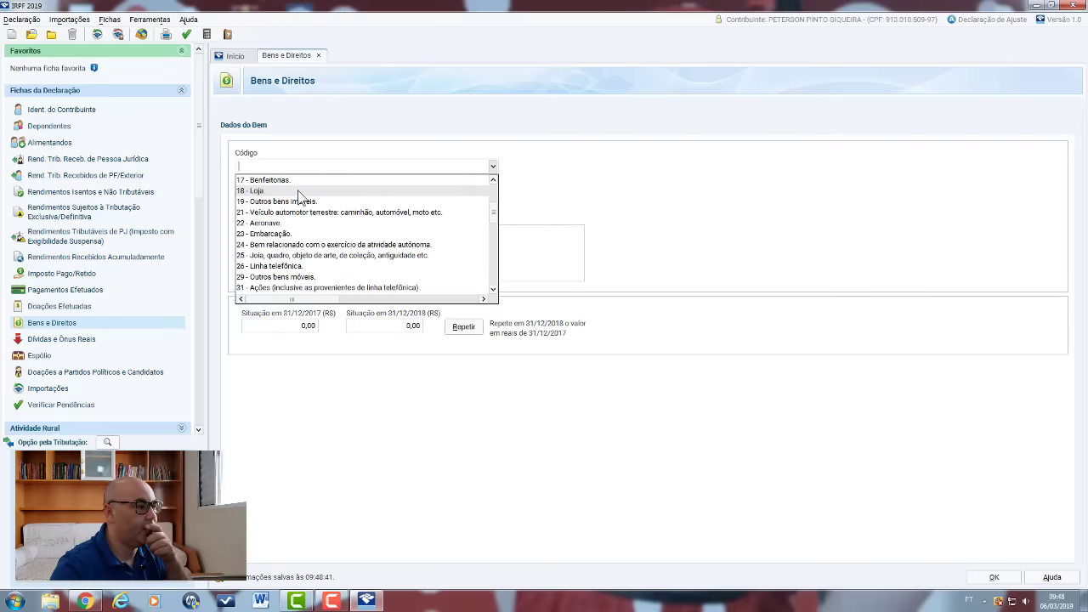
{"action": "scroll", "coordinate": [300, 197], "scroll_direction": "down", "scroll_amount": 6}
{"action": "scroll", "coordinate": [299, 197], "scroll_direction": "up", "scroll_amount": 2}
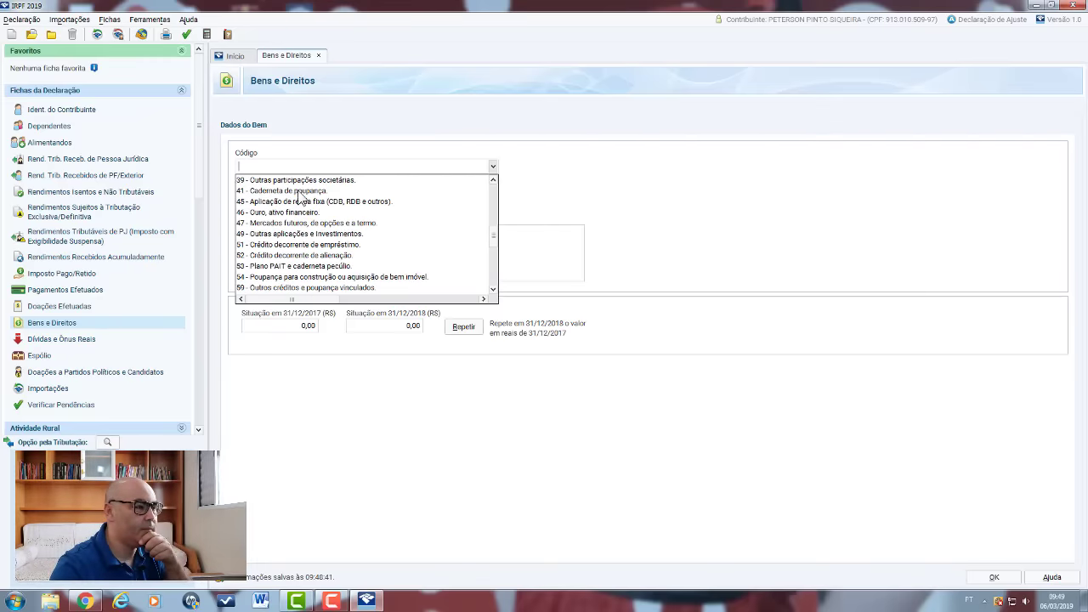
{"action": "scroll", "coordinate": [300, 197], "scroll_direction": "up", "scroll_amount": 1}
{"action": "left_click", "coordinate": [300, 192]}
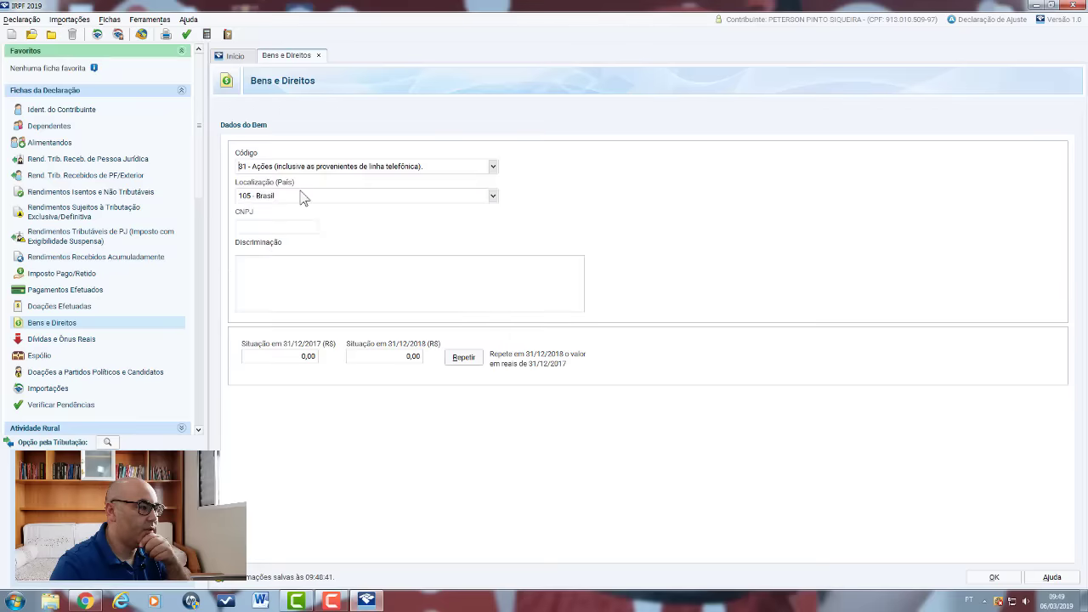
Step: Switch the new asset entry's code to "73 - Fundo de Investimento Imobiliário"
{"action": "left_click", "coordinate": [493, 167]}
{"action": "scroll", "coordinate": [276, 225], "scroll_direction": "down", "scroll_amount": 7}
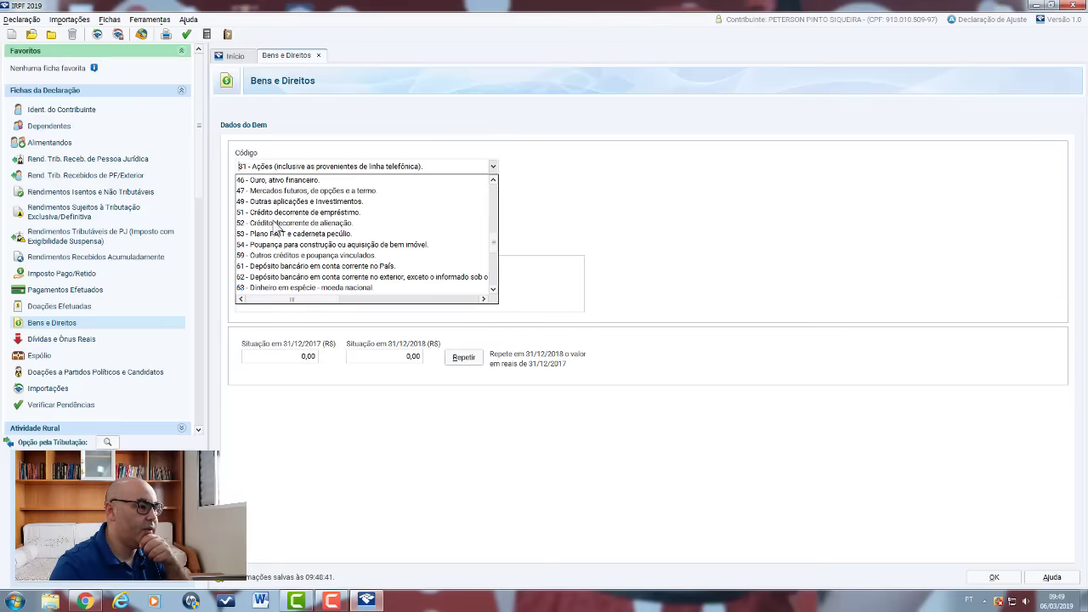
{"action": "left_click", "coordinate": [277, 245]}
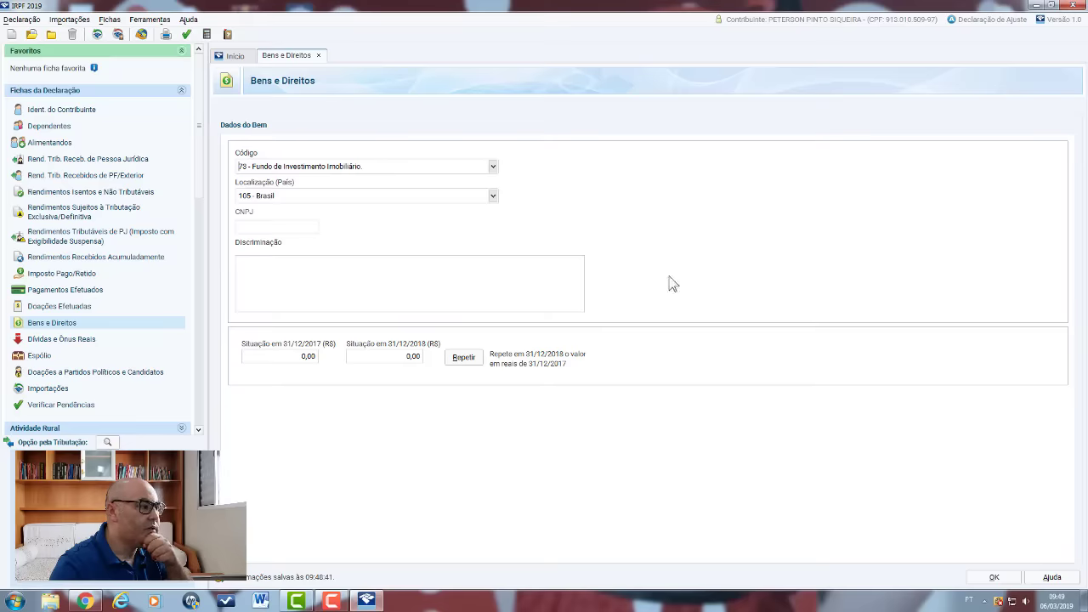
Step: View the Rendimentos Isentos e Não Tributáveis sheet and check the declaration for pending issues
{"action": "left_click", "coordinate": [68, 192]}
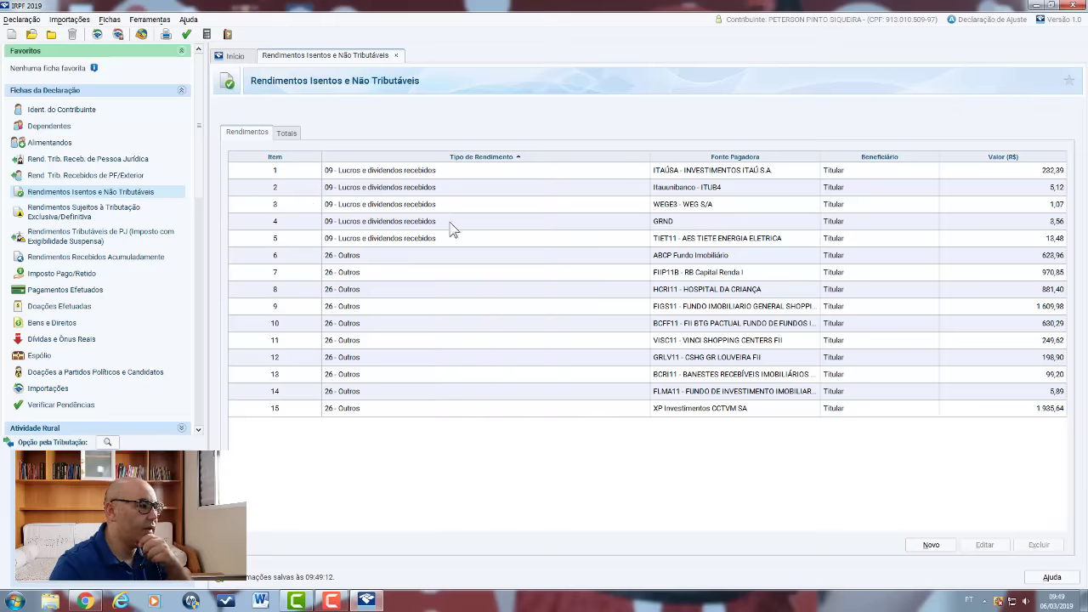
{"action": "left_click", "coordinate": [188, 36]}
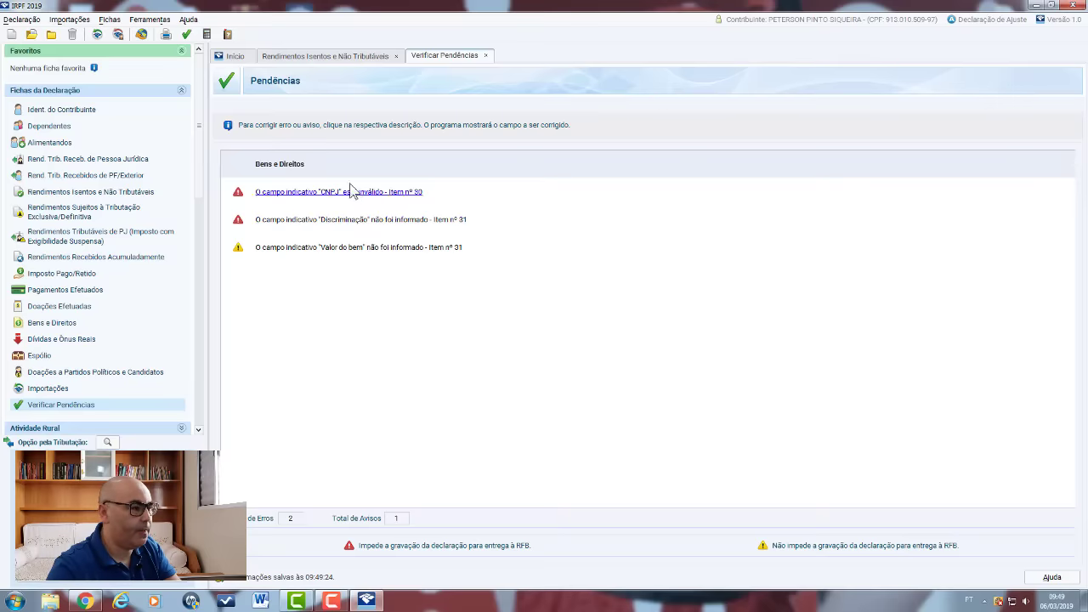
Step: Open the CNPJ error reported for item 30, clear the entry's CNPJ and confirm the asset
{"action": "left_click", "coordinate": [316, 193]}
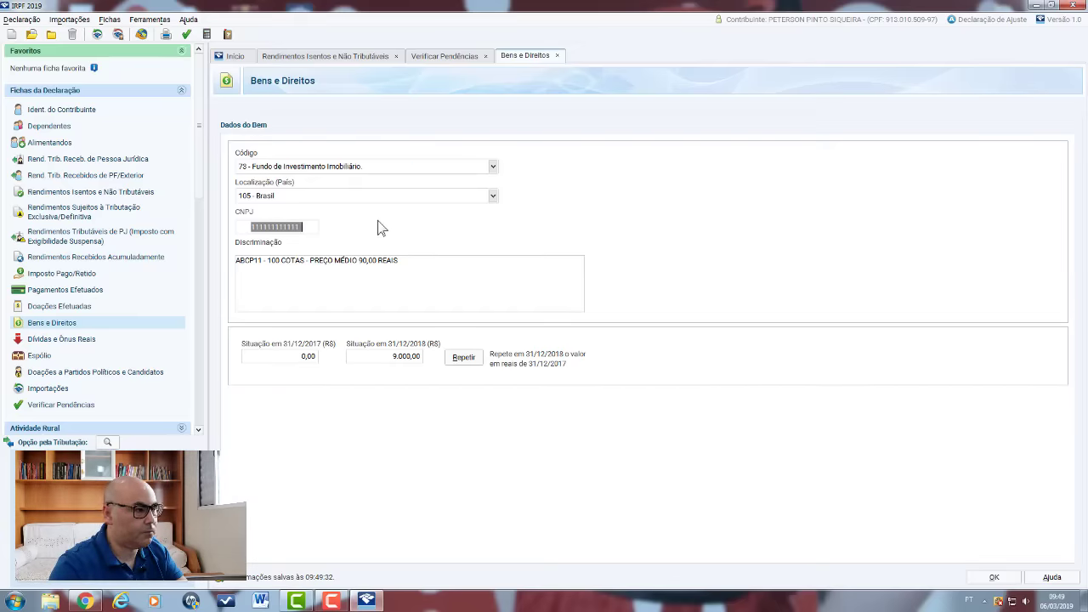
{"action": "key", "text": "BackSpace"}
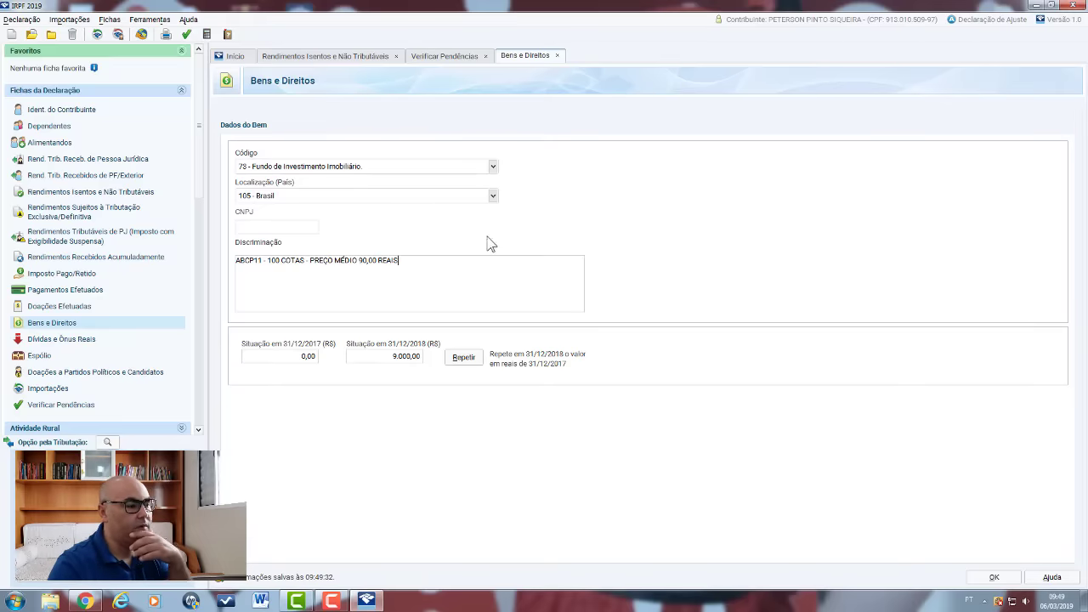
{"action": "left_click", "coordinate": [995, 578]}
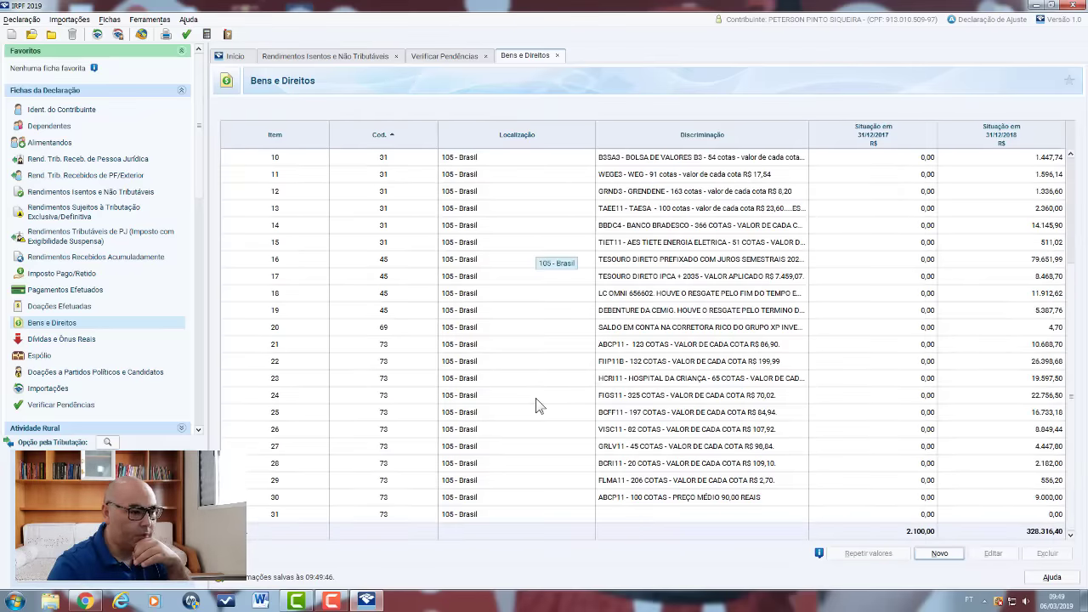
Step: Delete the blank code 73 asset and the "ABCP11 - 100 COTAS - PREÇO MÉDIO 90,00 REAIS" asset from Bens e Direitos
{"action": "left_click", "coordinate": [528, 519]}
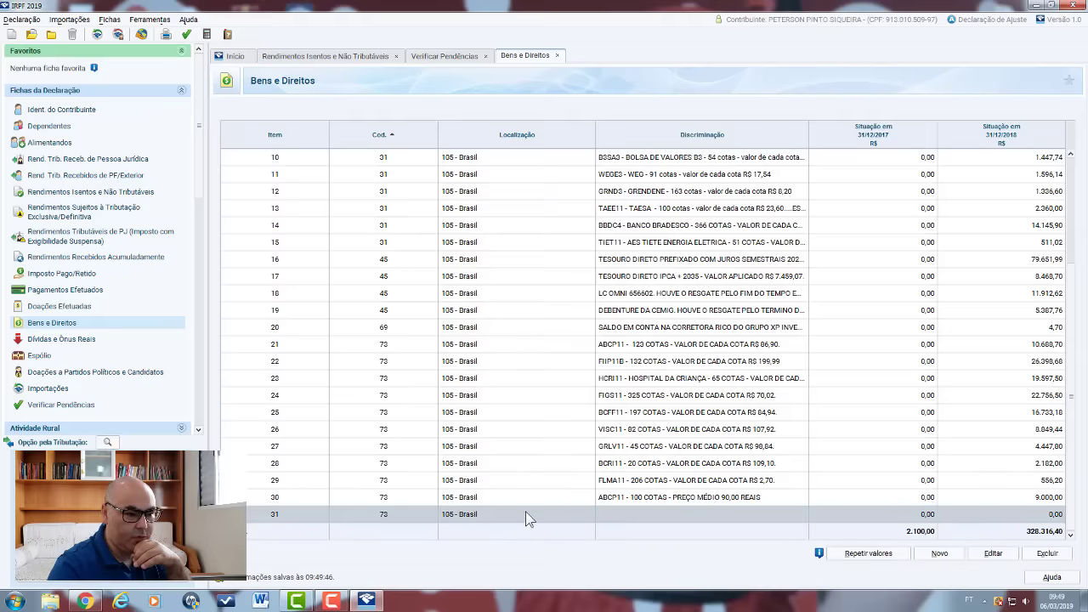
{"action": "left_click", "coordinate": [1047, 554]}
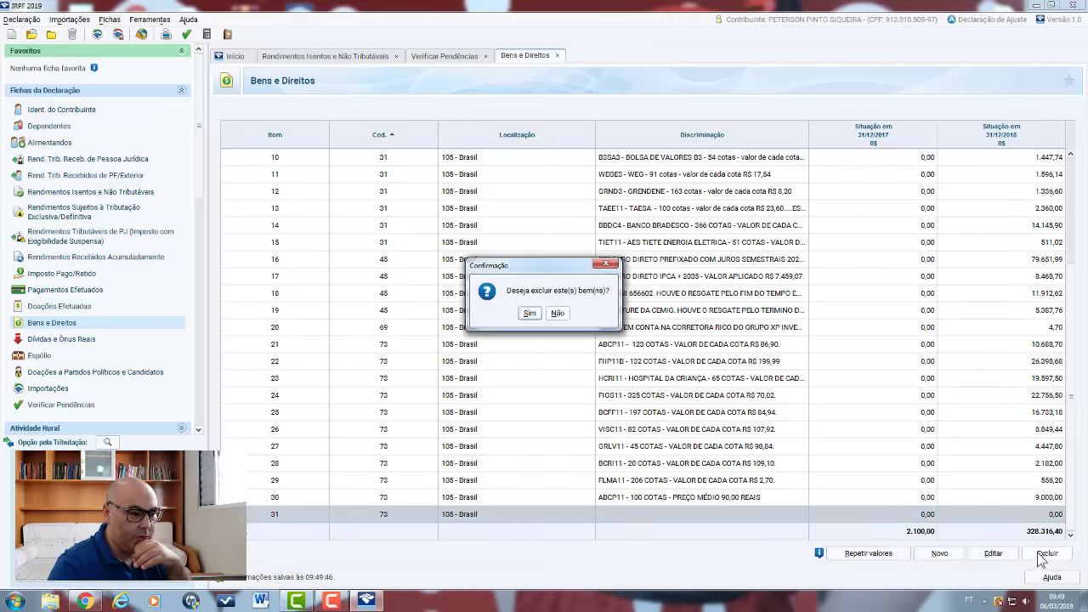
{"action": "left_click", "coordinate": [531, 313]}
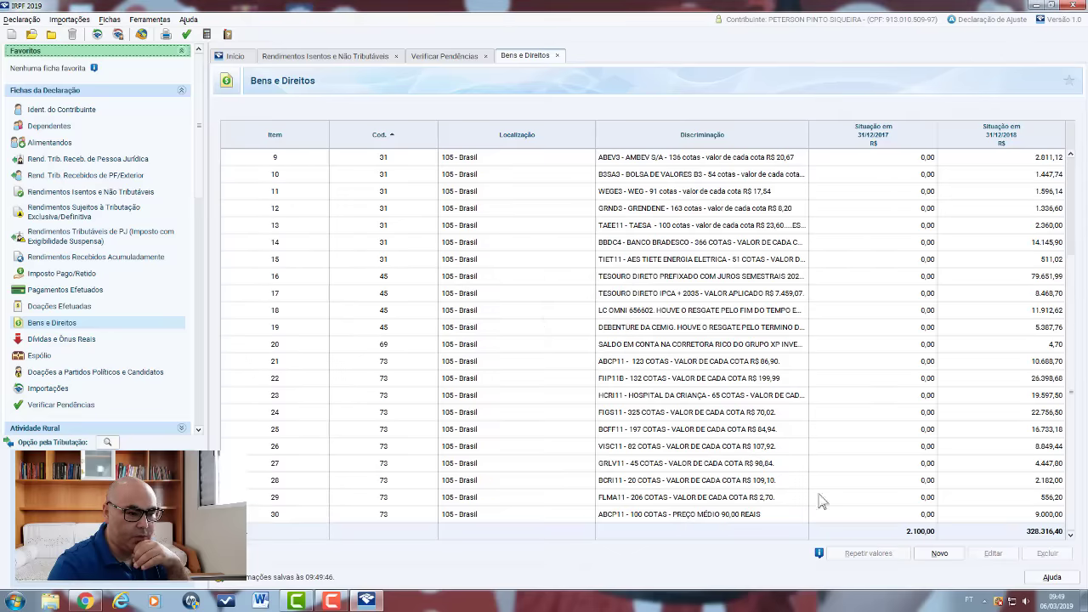
{"action": "left_click", "coordinate": [658, 517]}
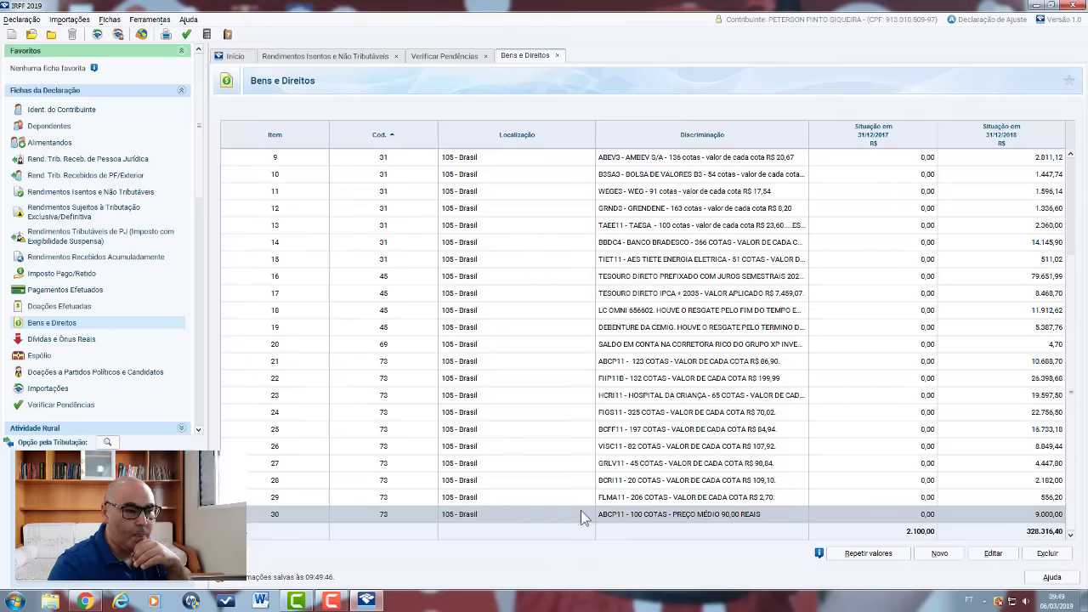
{"action": "left_click", "coordinate": [1051, 554]}
{"action": "left_click", "coordinate": [530, 314]}
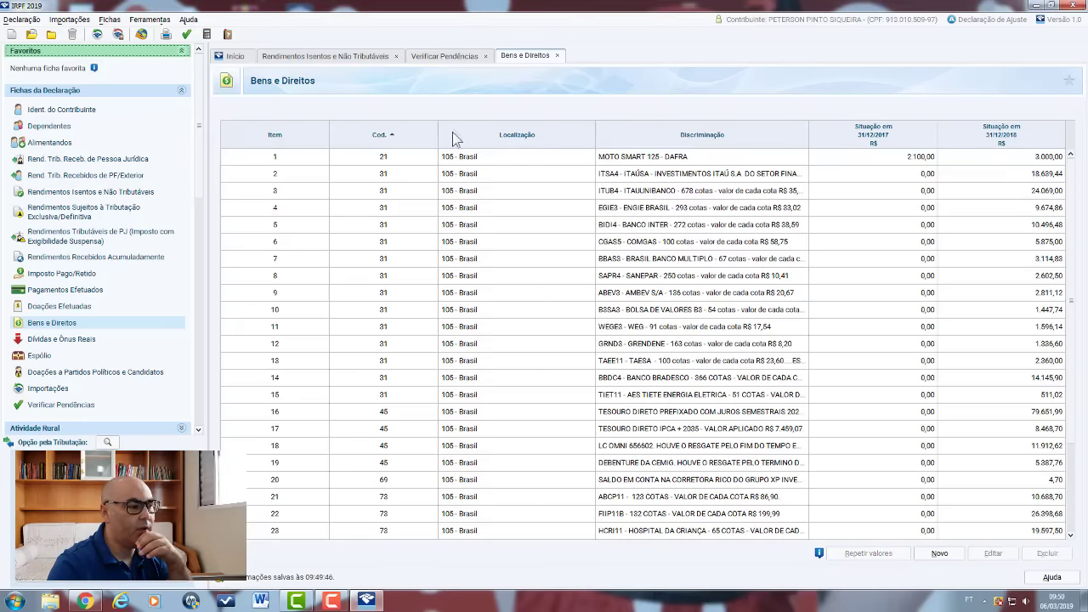
Step: Recheck the declaration for pending issues and view the Pagamentos Efetuados and Rendimentos Sujeitos à Tributação Exclusiva/Definitiva sheets
{"action": "left_click", "coordinate": [189, 34]}
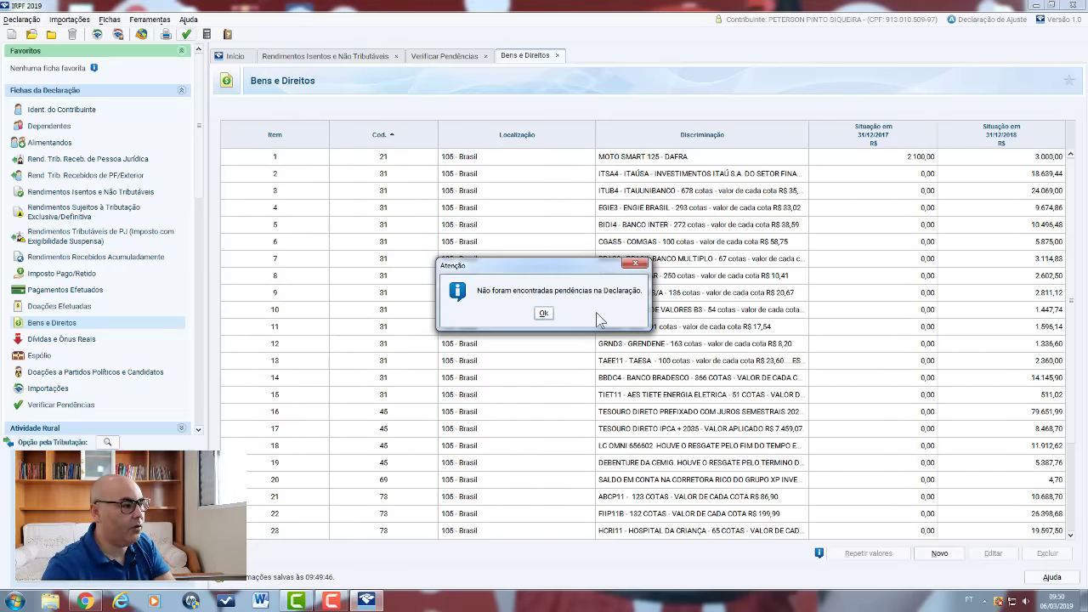
{"action": "left_click", "coordinate": [638, 264]}
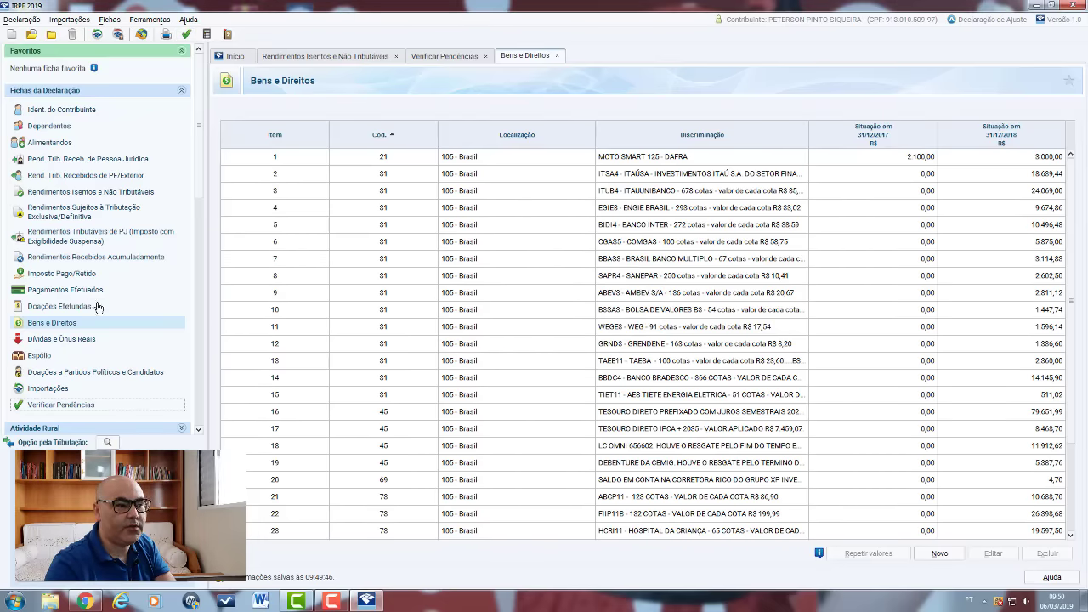
{"action": "left_click", "coordinate": [61, 291]}
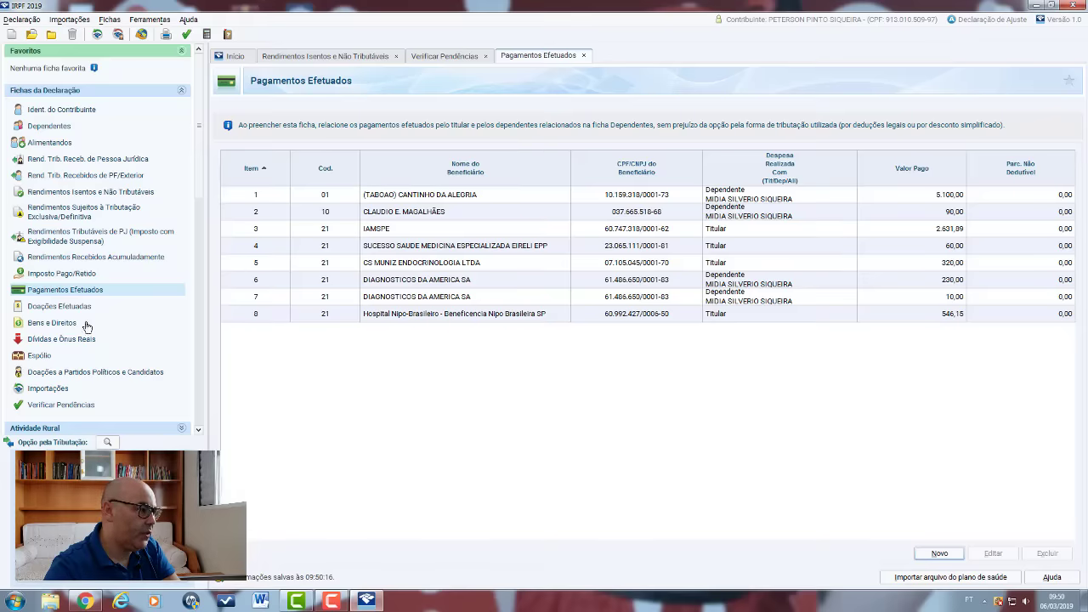
{"action": "left_click", "coordinate": [65, 214]}
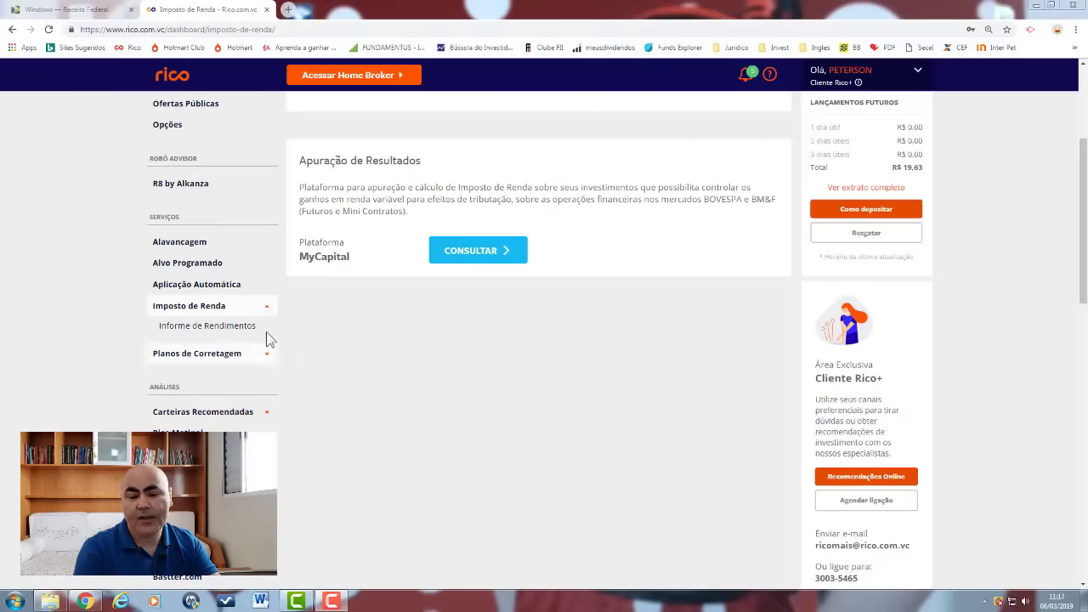
Step: Switch to the Rico website in the browser, open the Informe de Rendimentos page and download the Anual report
{"action": "left_click", "coordinate": [207, 334]}
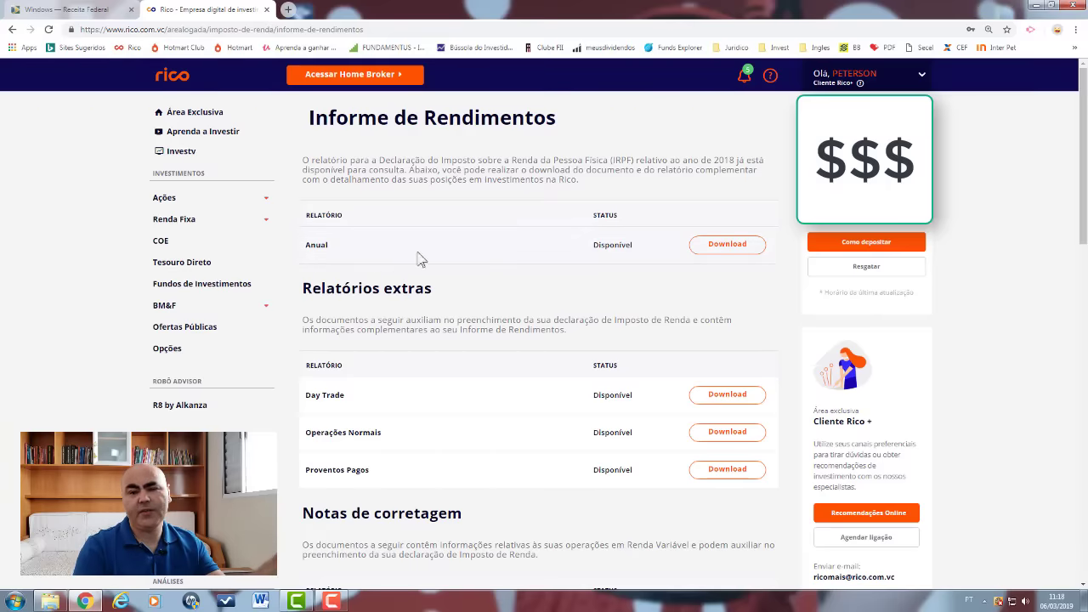
{"action": "left_click", "coordinate": [728, 245]}
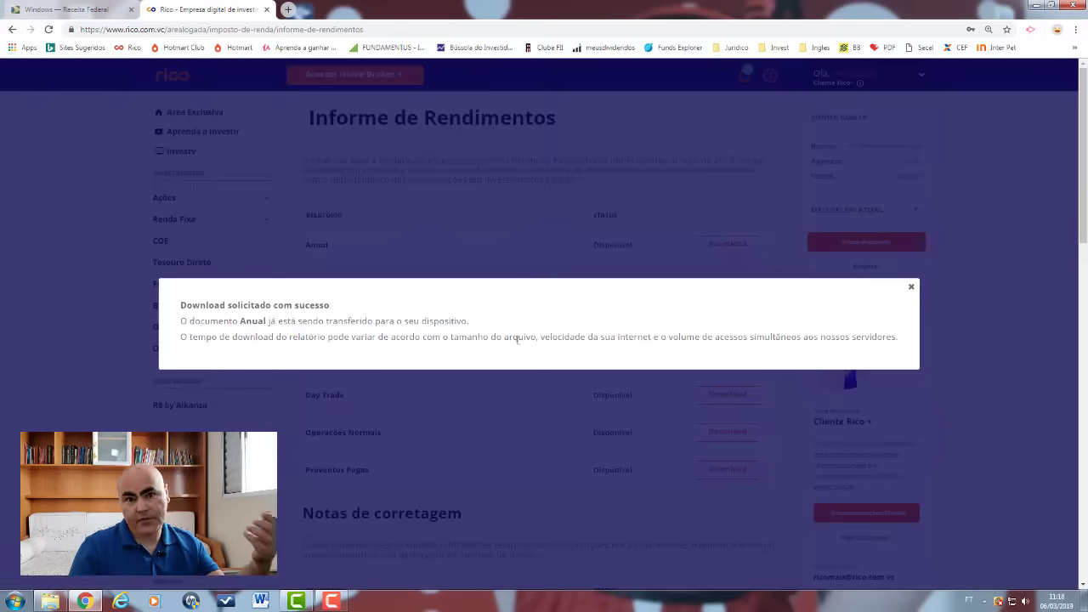